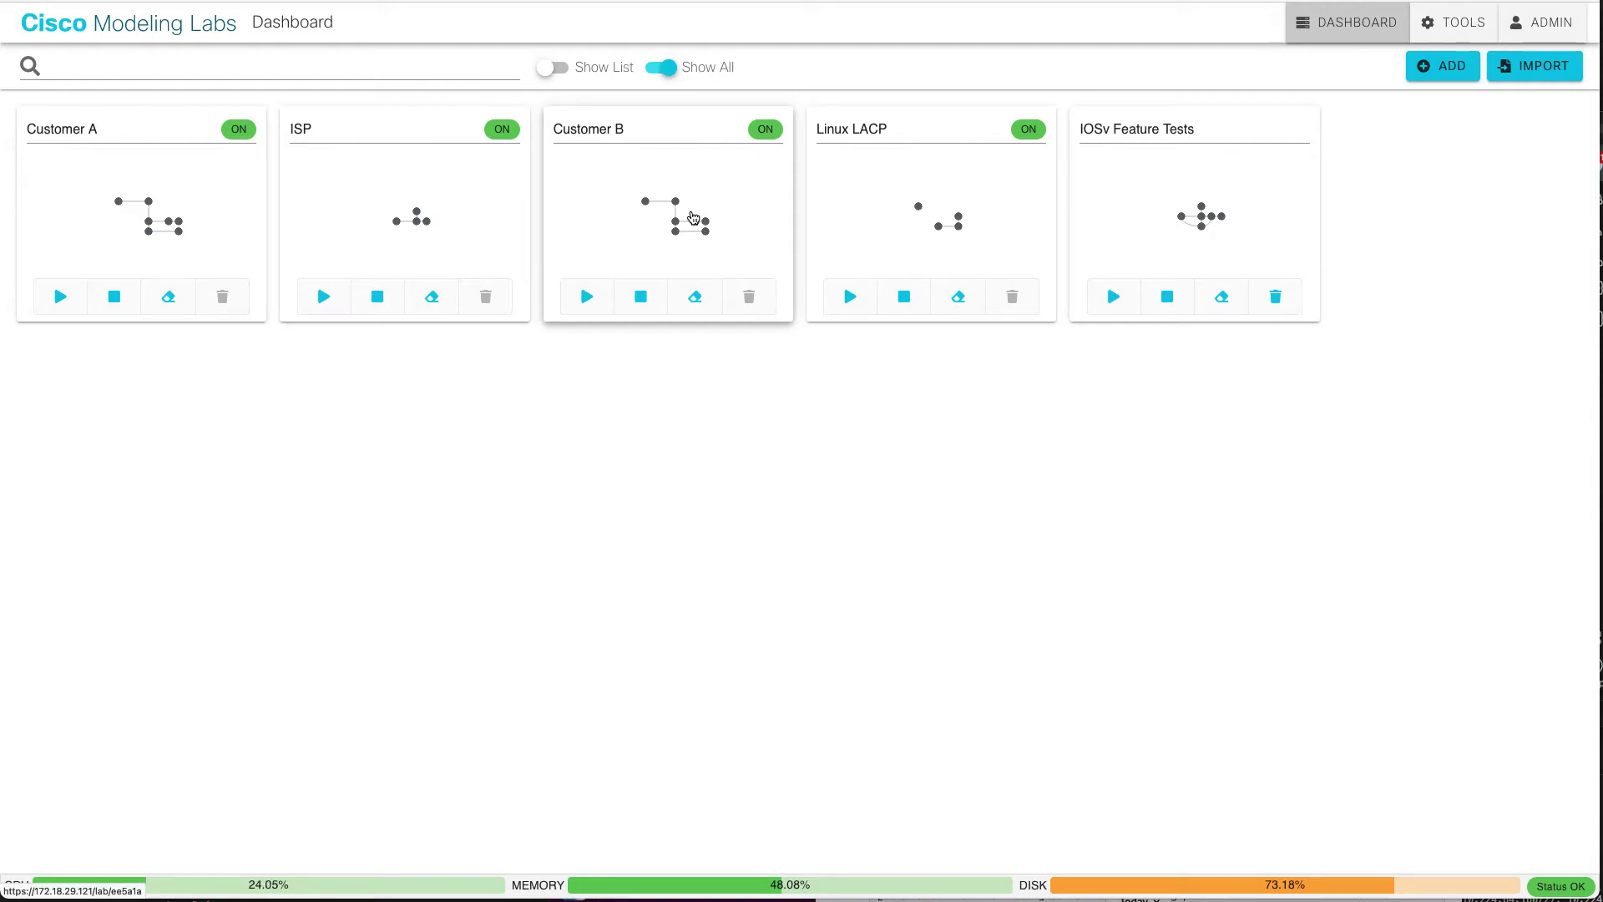
# Open the ISP lab and view Customer A connector's config, confirming NAT external connectivity
pyautogui.click(486, 226)
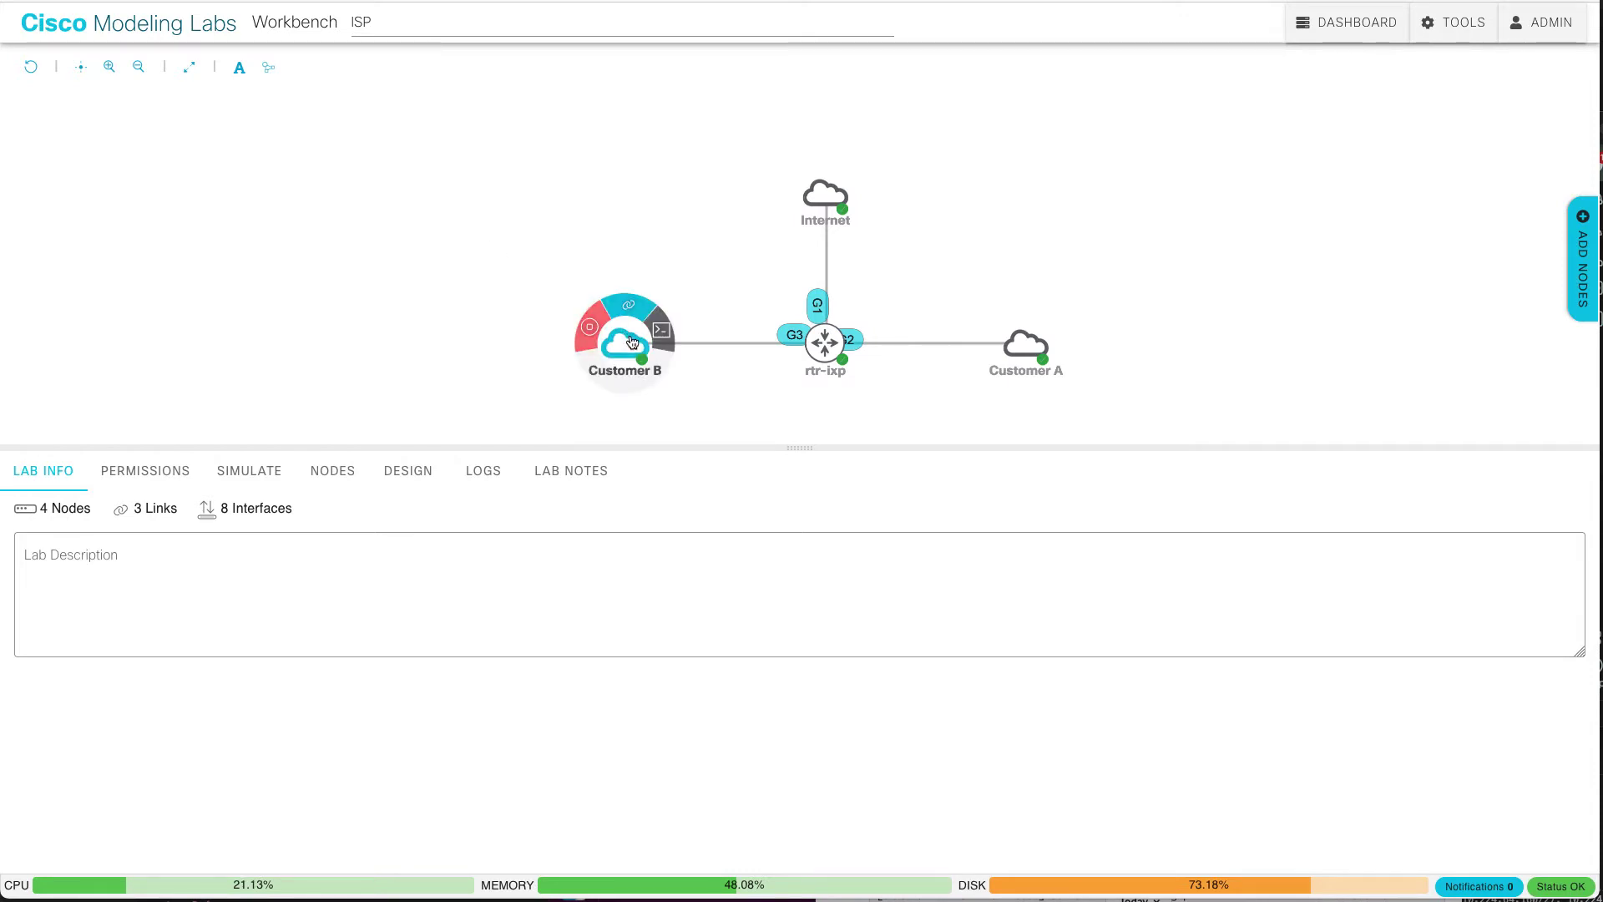
pyautogui.moveTo(1037, 360)
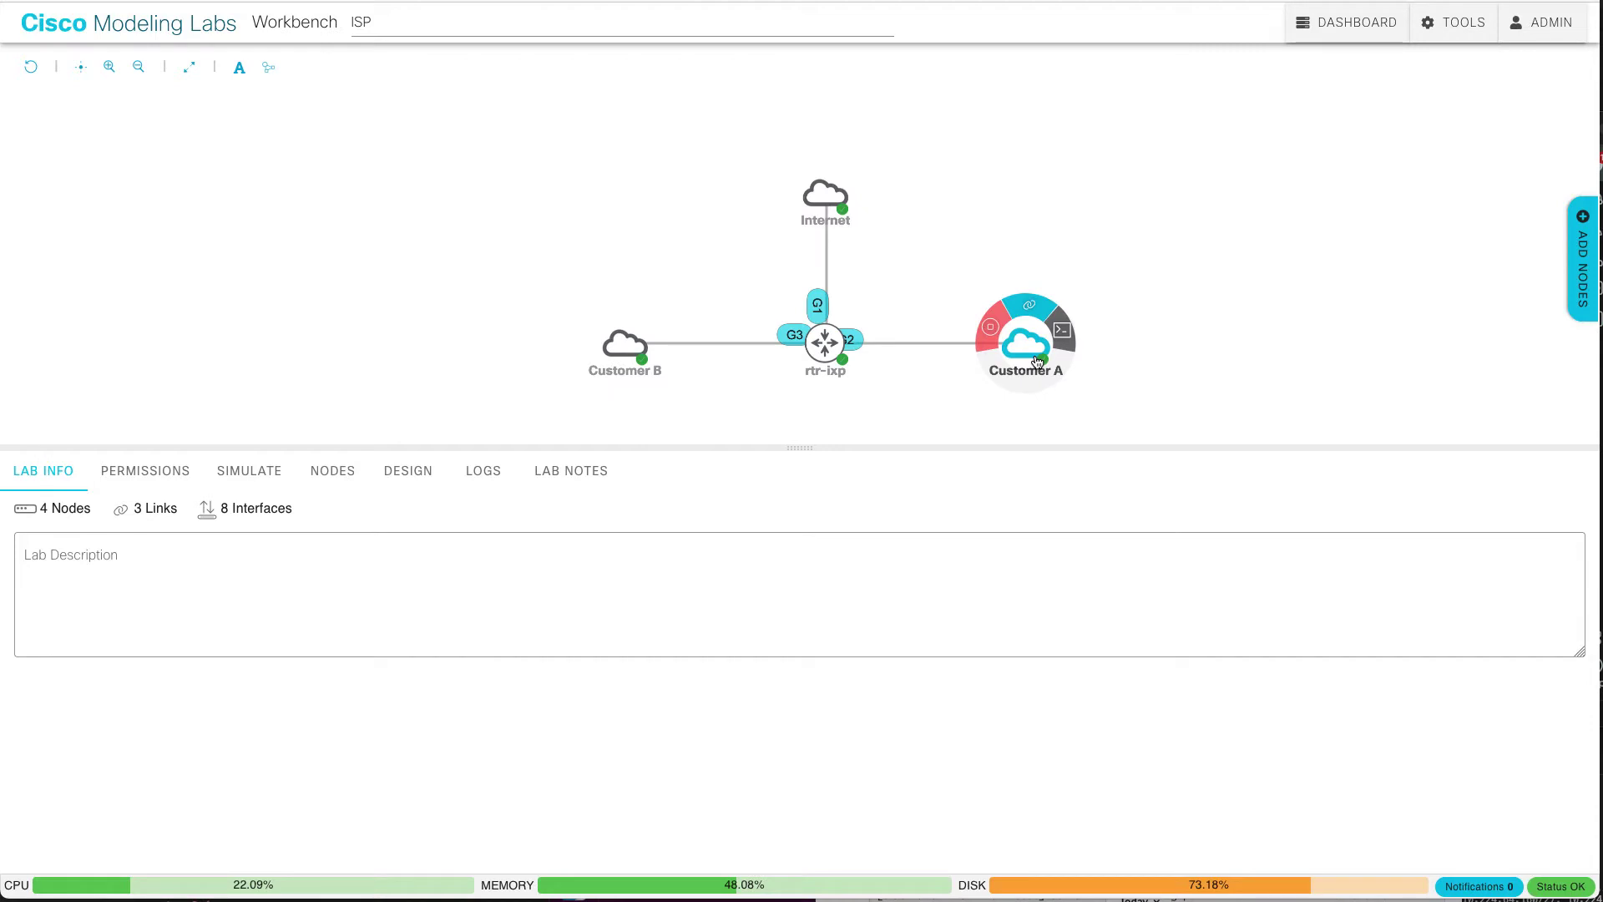
pyautogui.moveTo(618, 353)
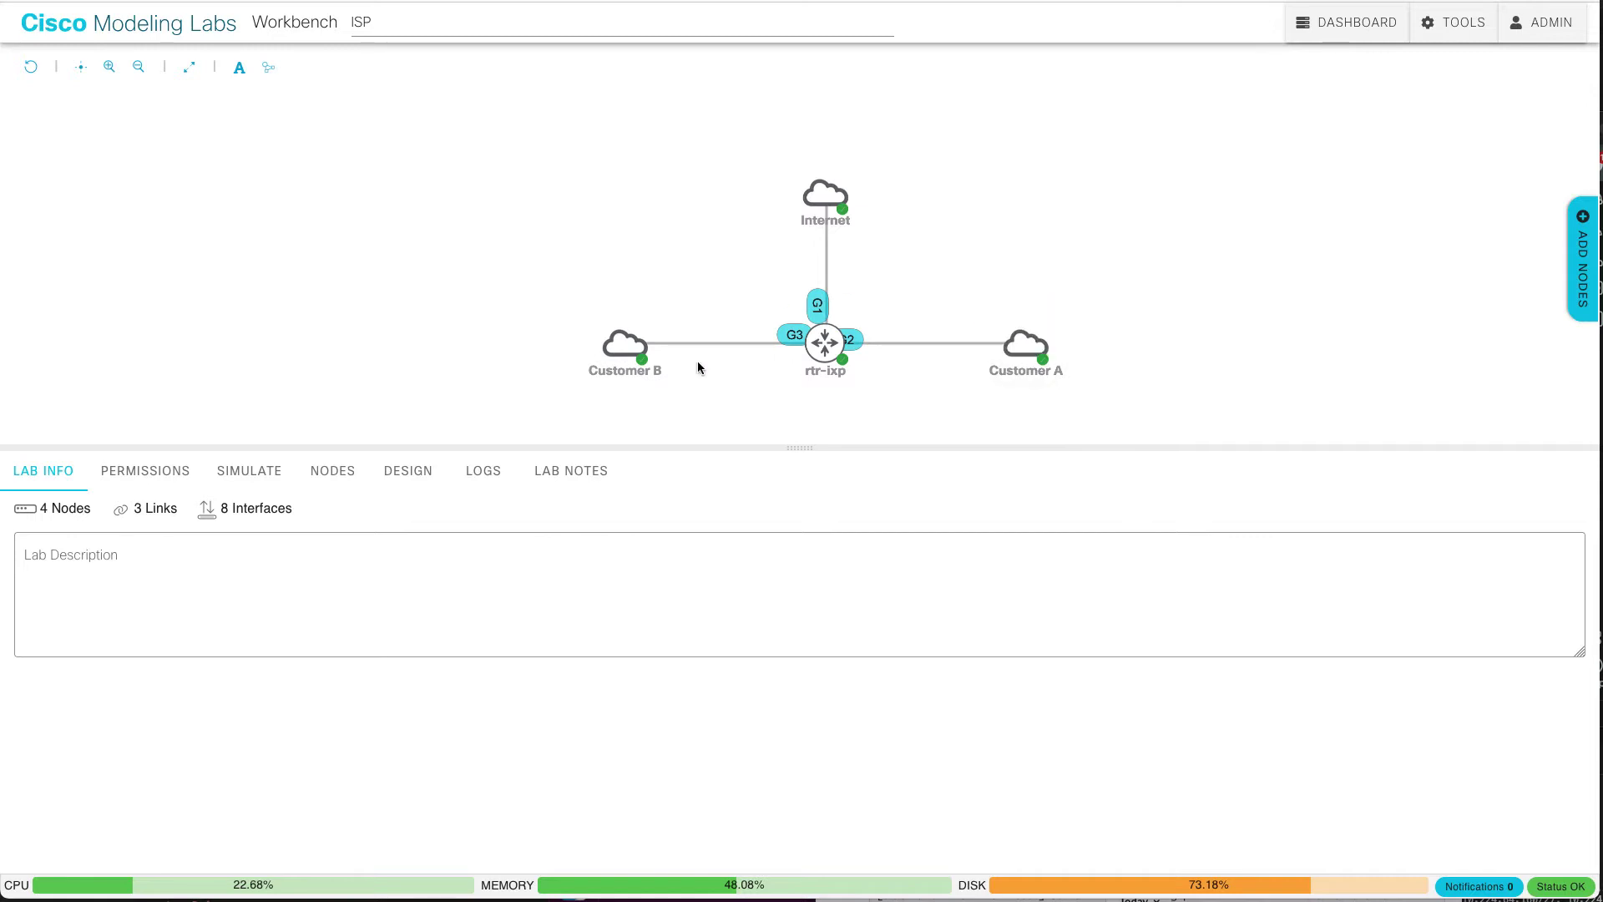
pyautogui.click(1580, 276)
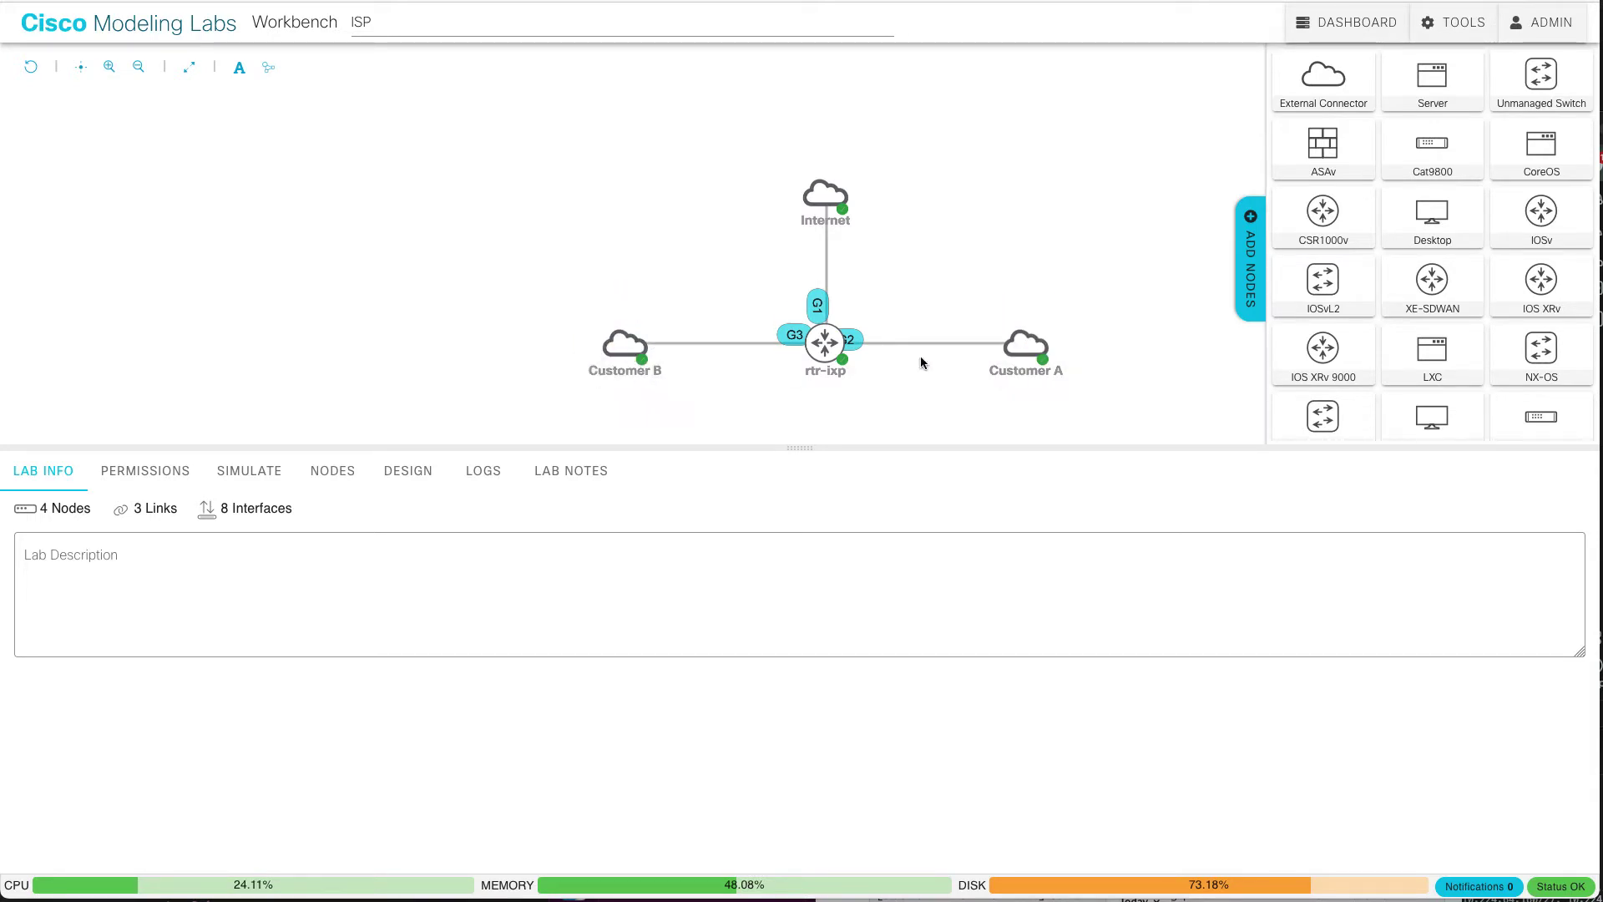
pyautogui.click(1026, 346)
pyautogui.click(519, 466)
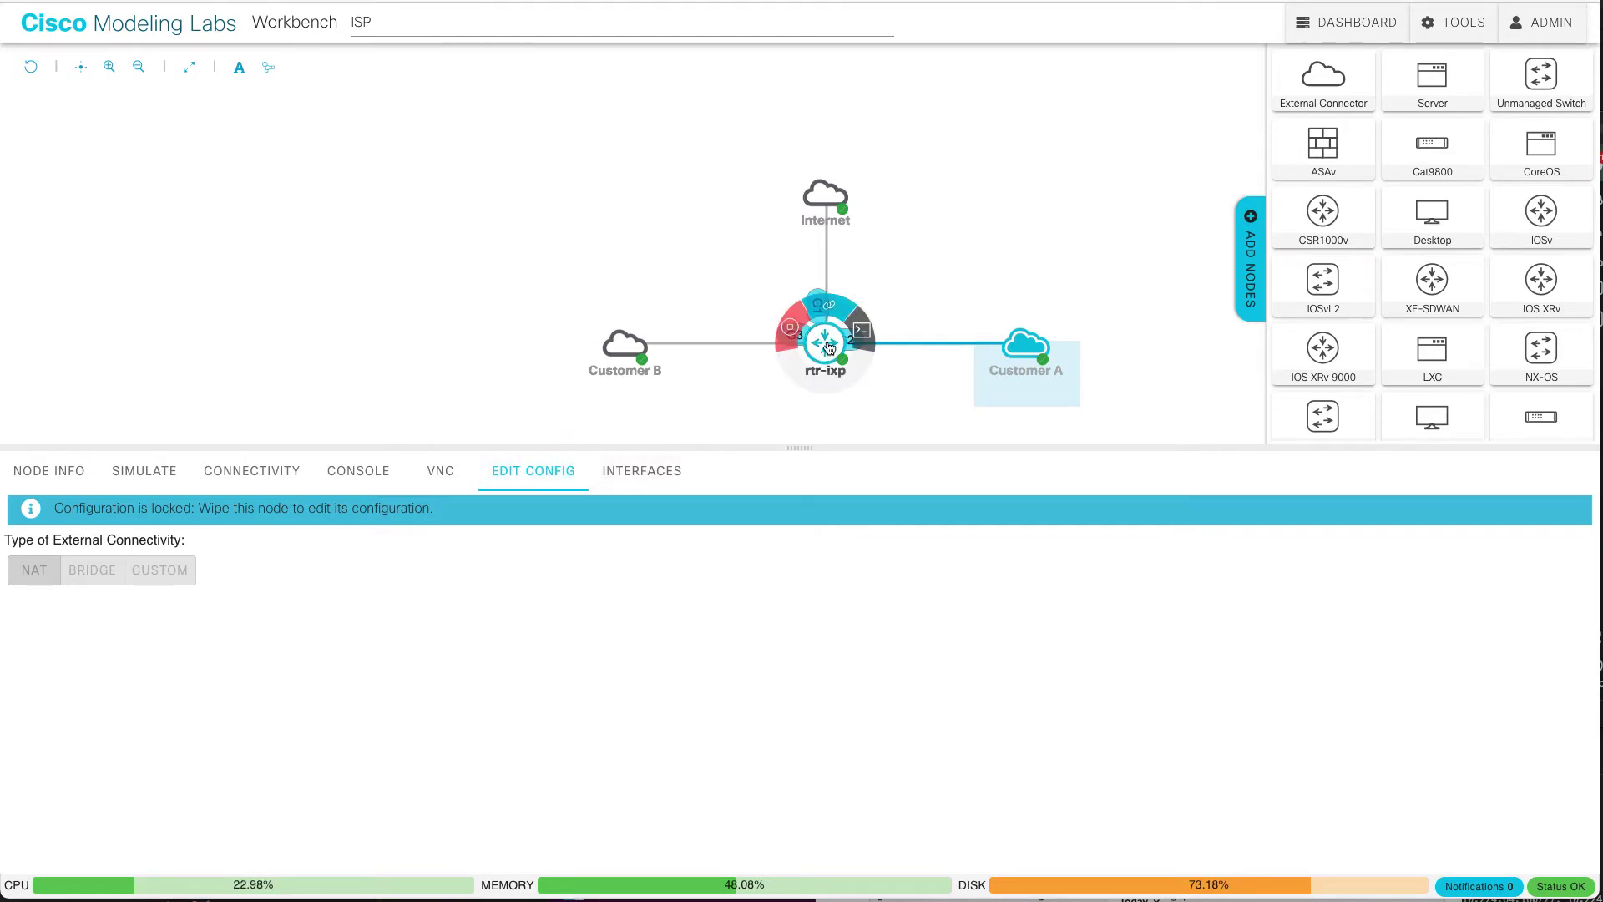
# Open the rtr-ixp router's console and get a fresh prompt
pyautogui.click(864, 333)
pyautogui.click(787, 716)
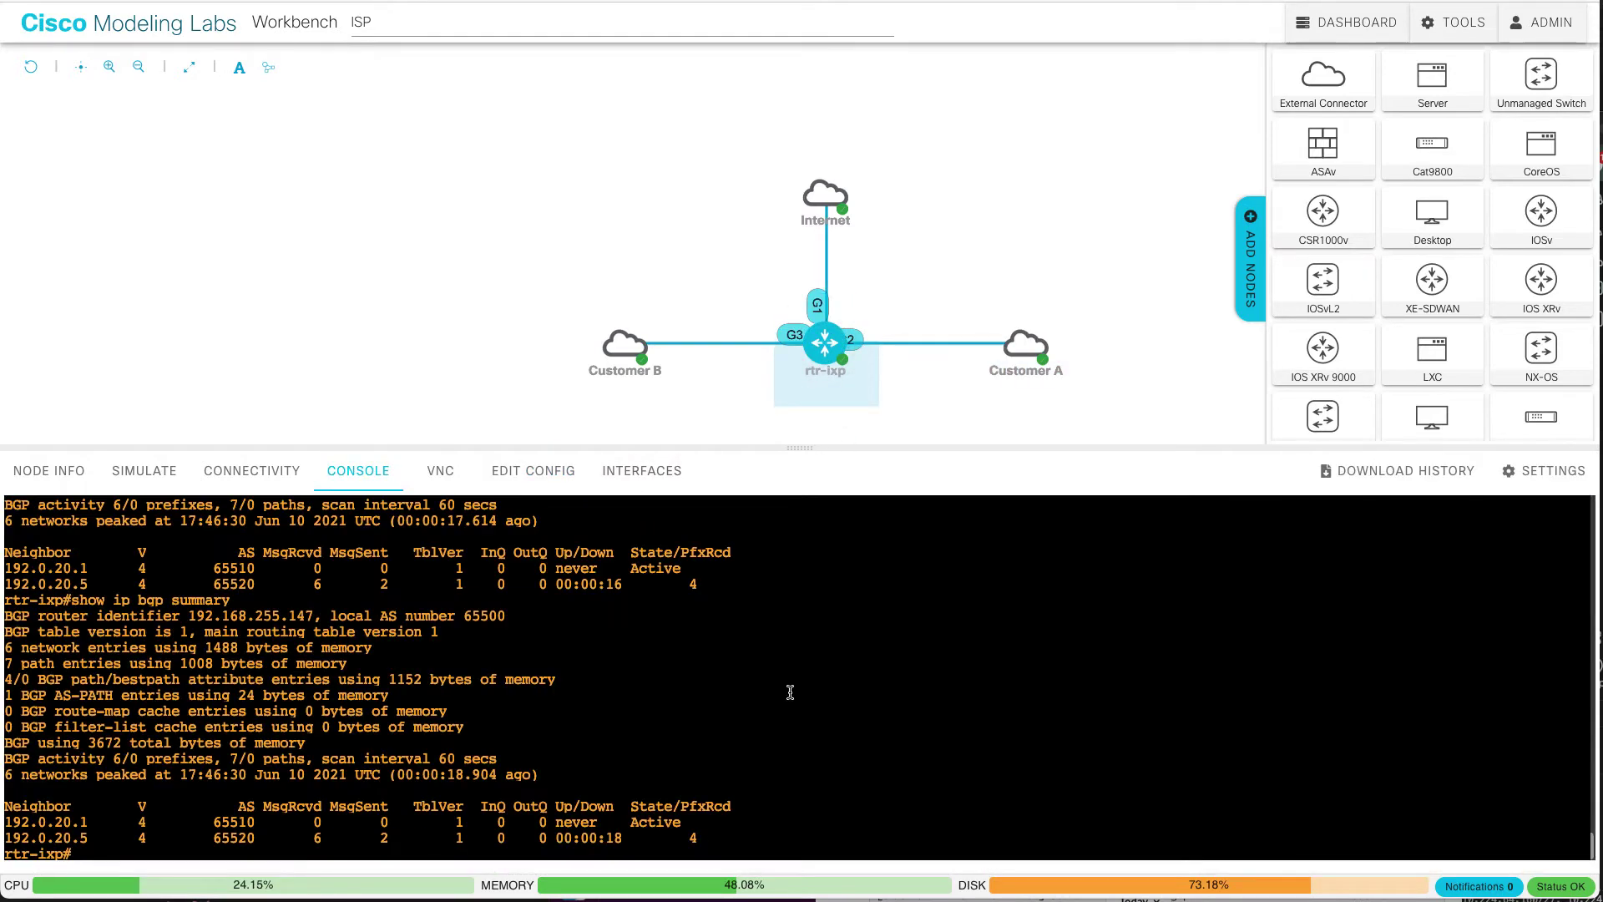
pyautogui.press('Return')
pyautogui.press('Return')
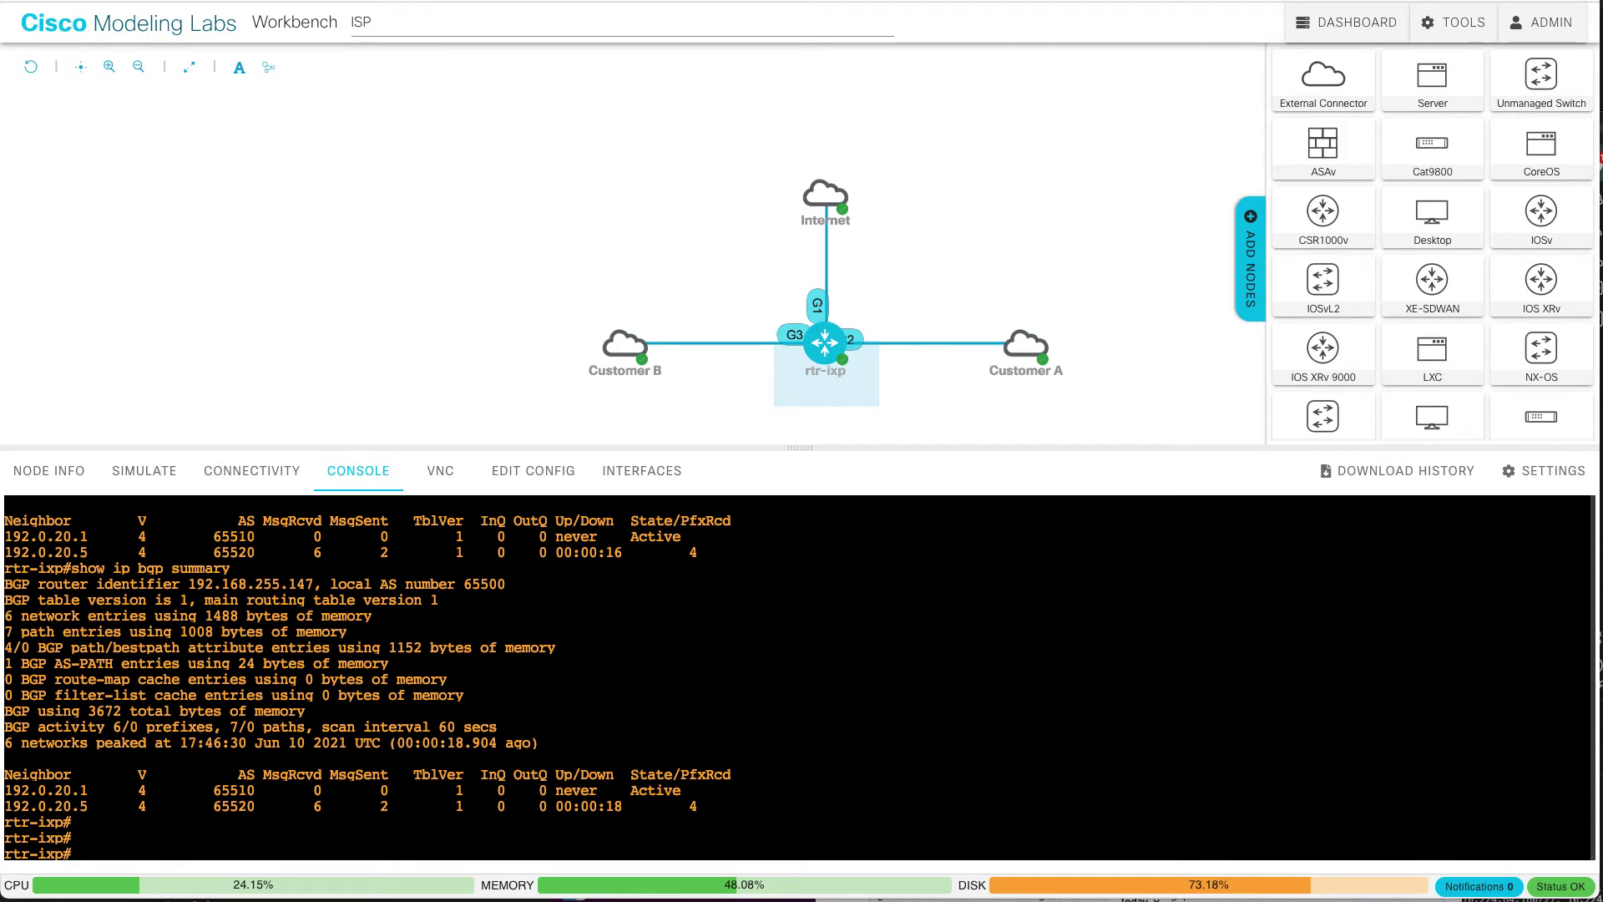
# Show GigabitEthernet2 and GigabitEthernet3 running configs, both set to ip nat inside
pyautogui.moveTo(854, 332)
pyautogui.write('show run int gi2')
pyautogui.press('Return')
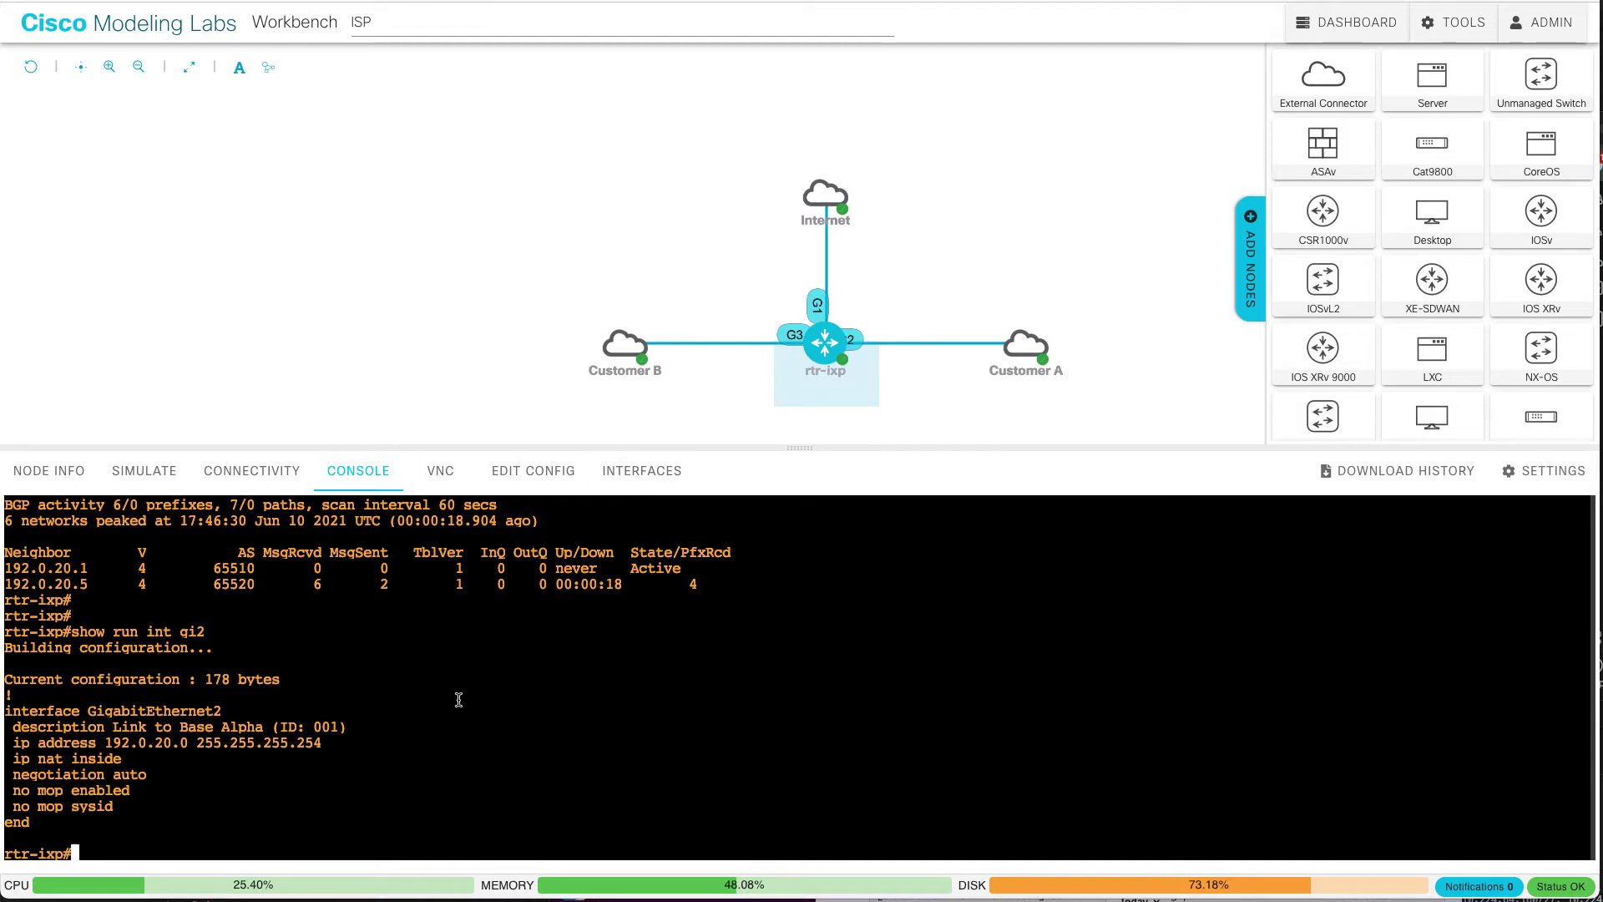
pyautogui.press('Up')
pyautogui.press('Return')
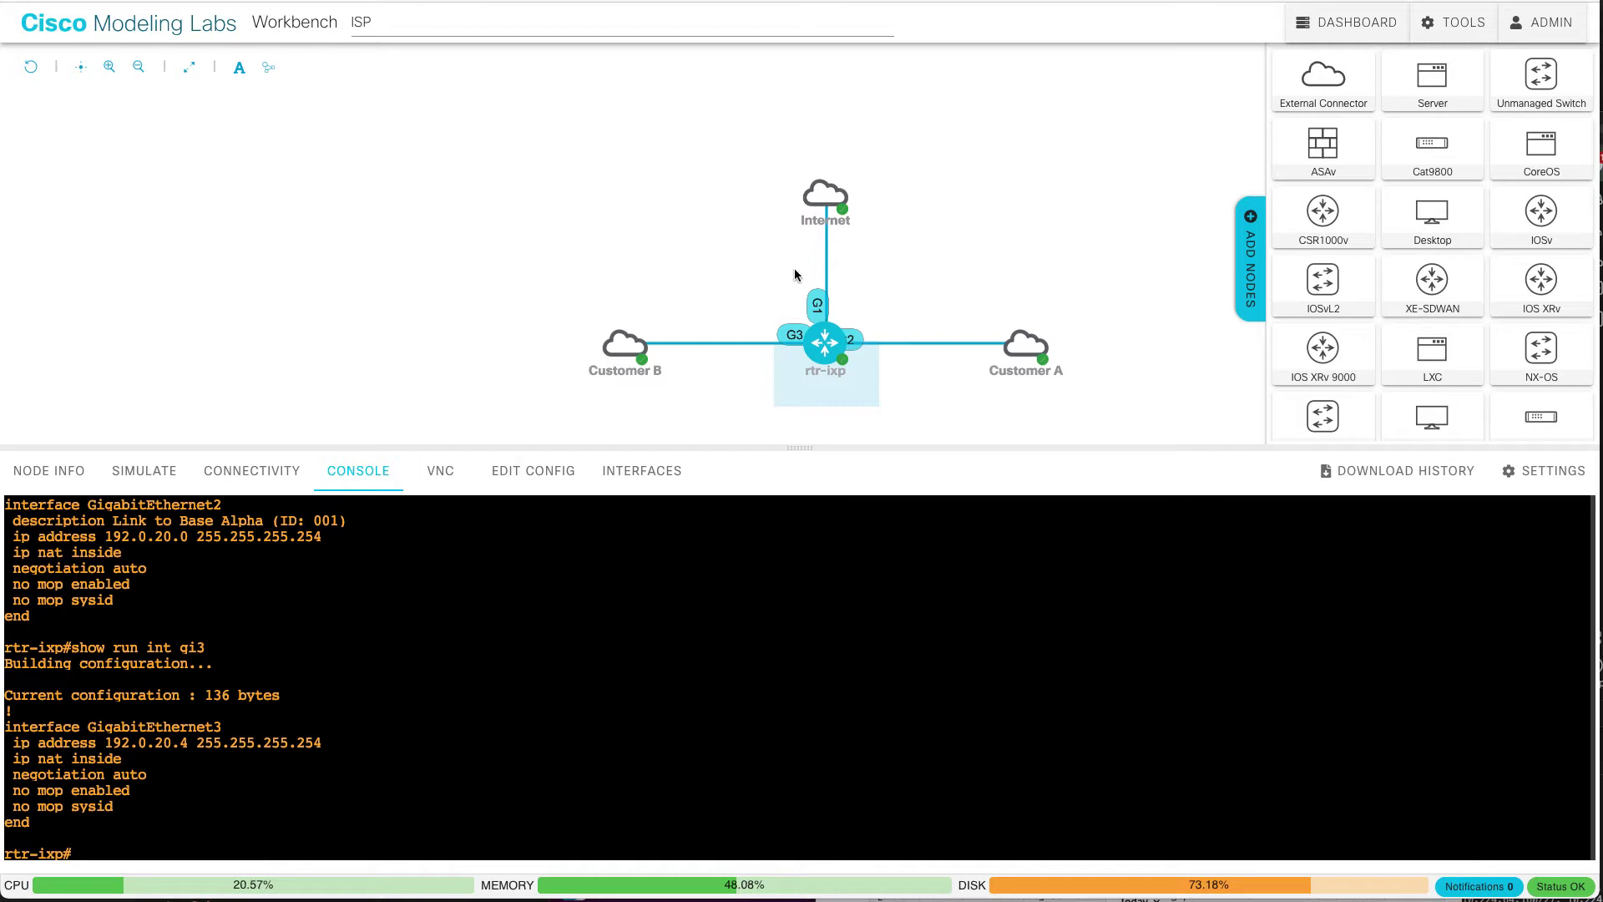
pyautogui.moveTo(822, 203)
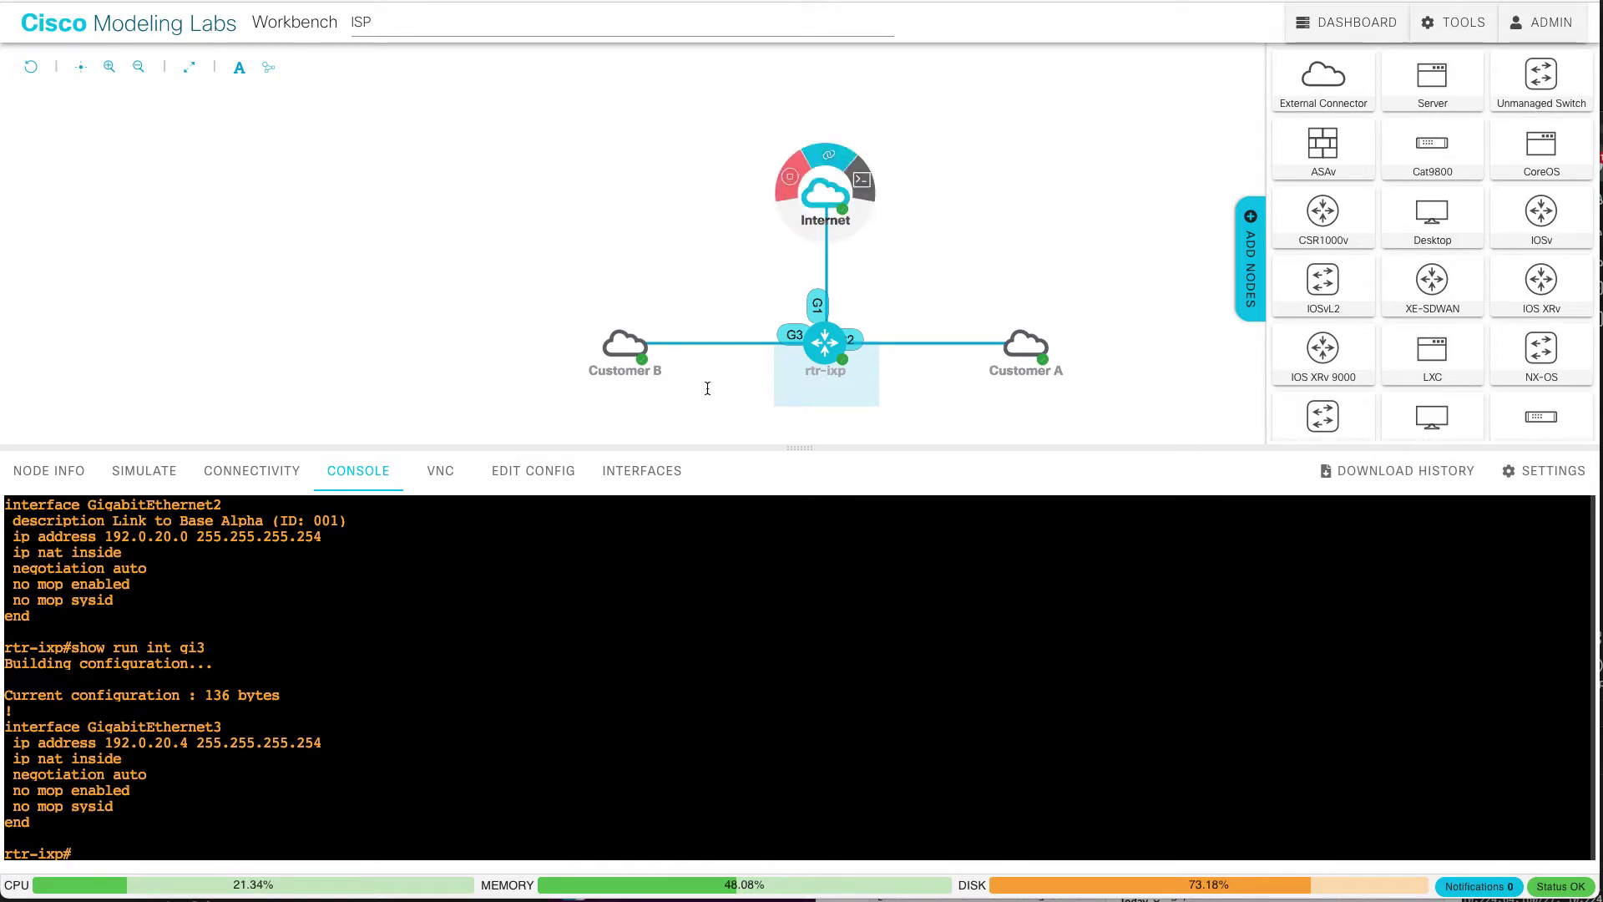
# Display GigabitEthernet1's running config with its NAT-outside setting on rtr-ixp
pyautogui.click(562, 700)
pyautogui.write('show run i')
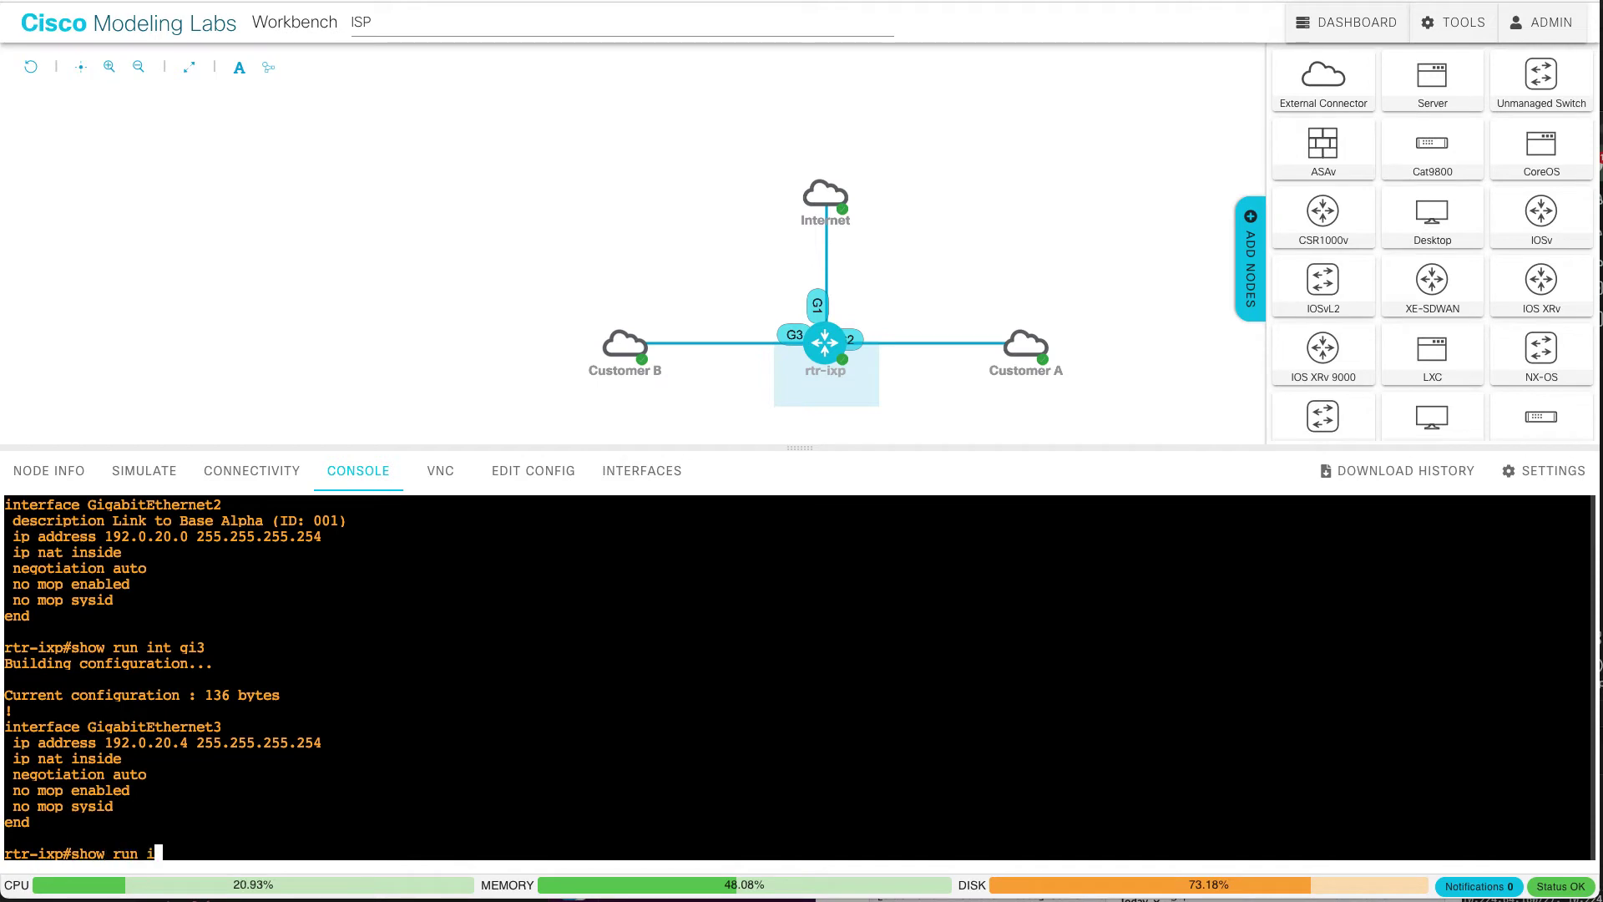
pyautogui.write('nt gi1')
pyautogui.press('Return')
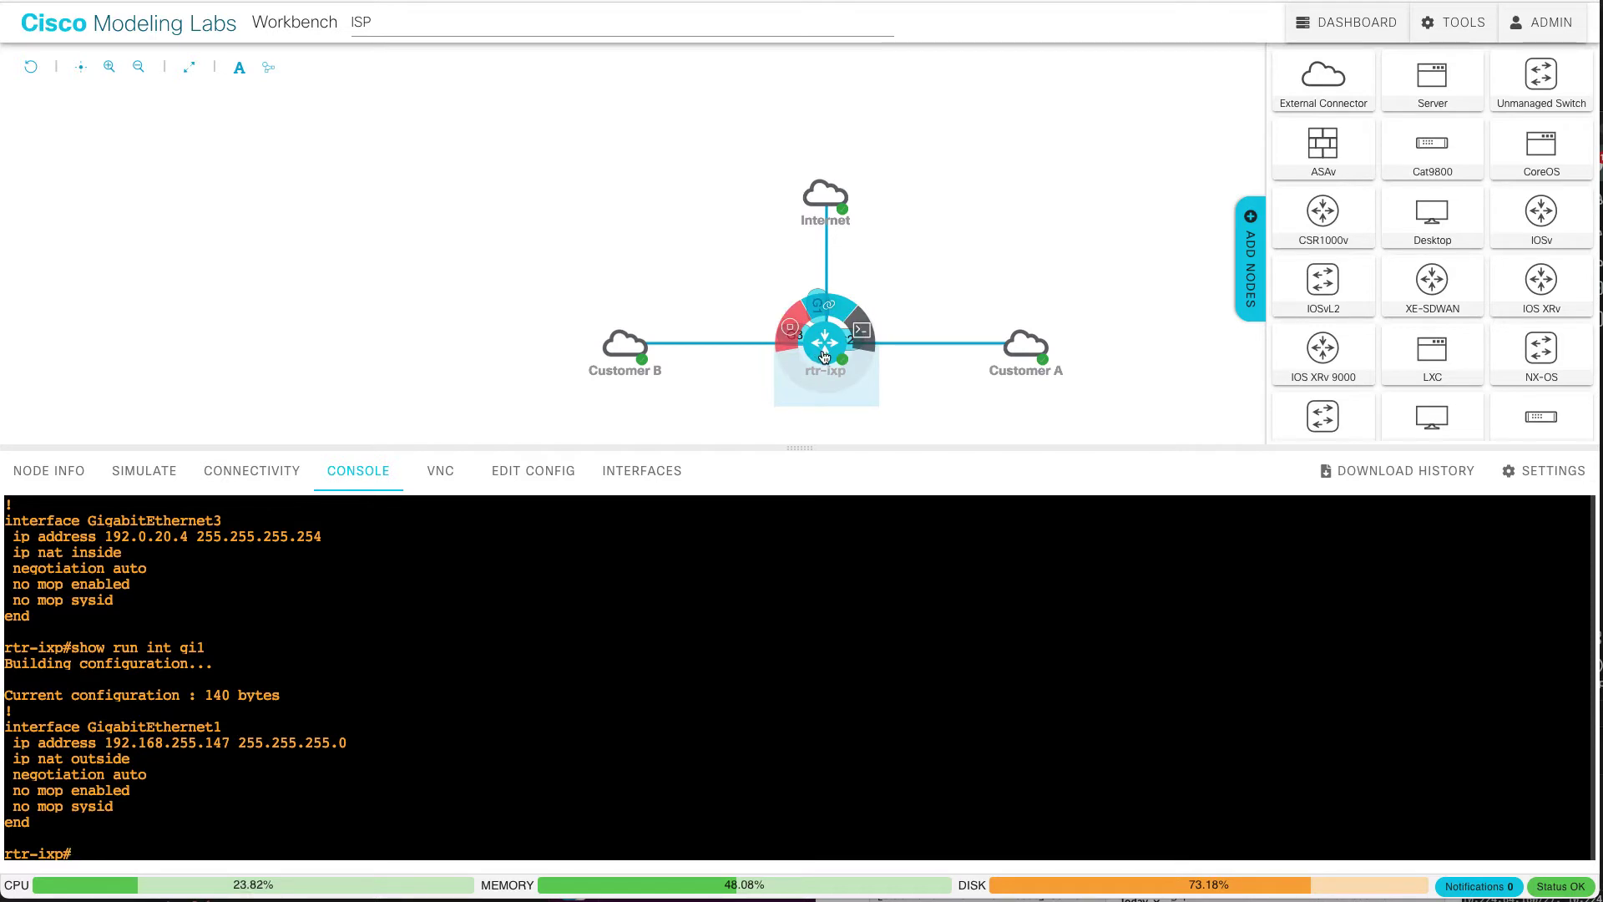
# List rtr-ixp's full running config, finding router bgp 65500 neighbors 192.0.20.1 and 192.0.20.5
pyautogui.moveTo(823, 210)
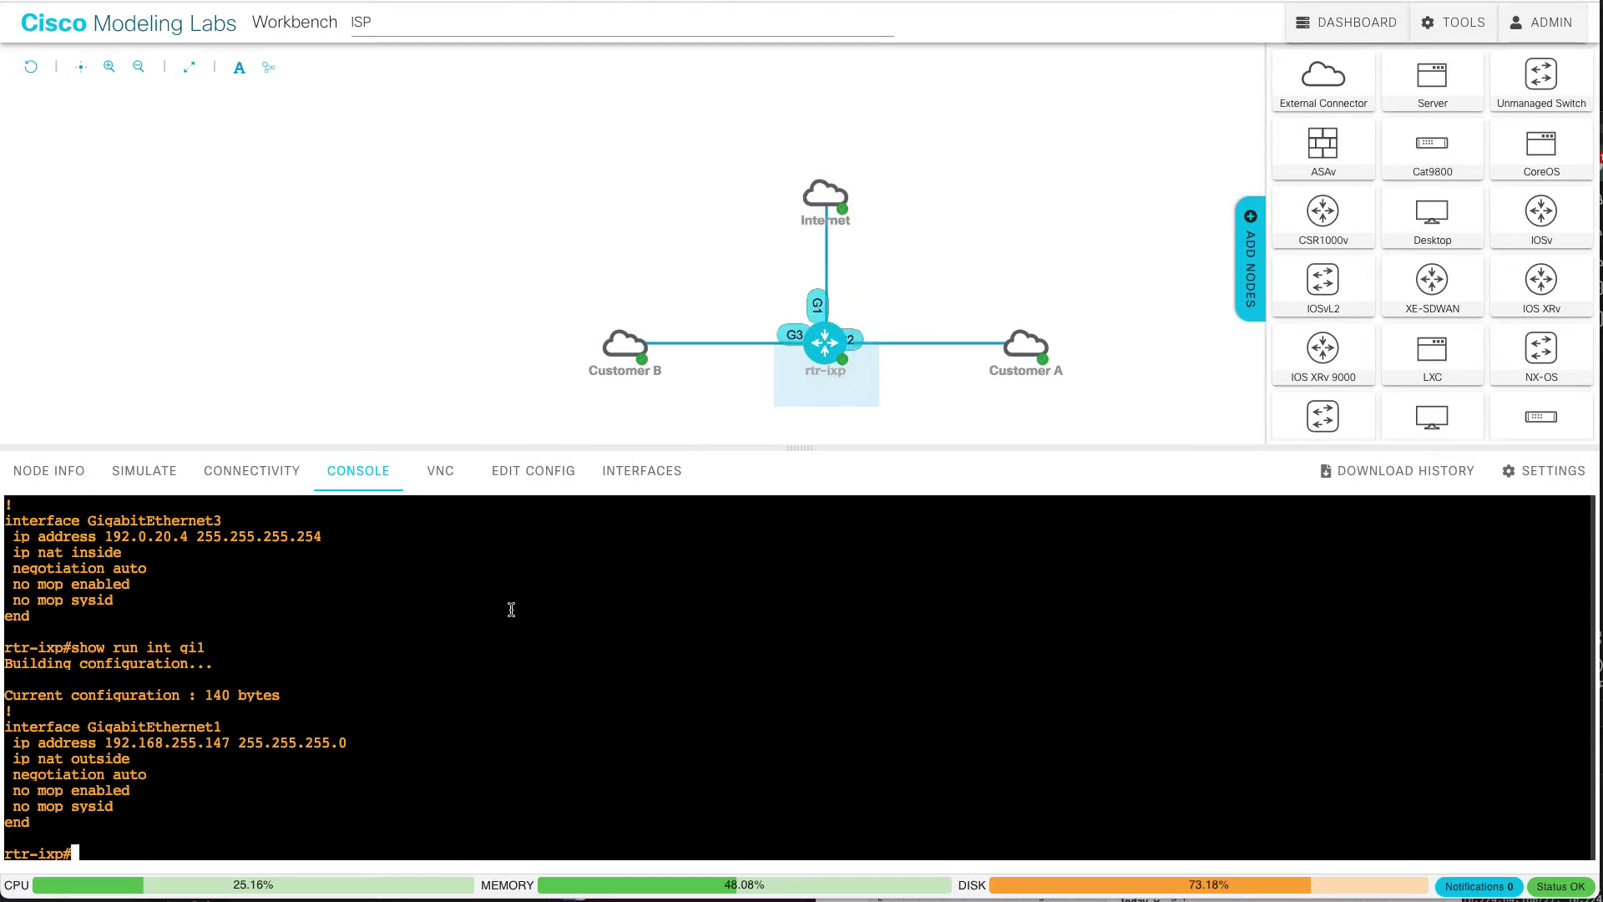
pyautogui.write('show run')
pyautogui.press('Return')
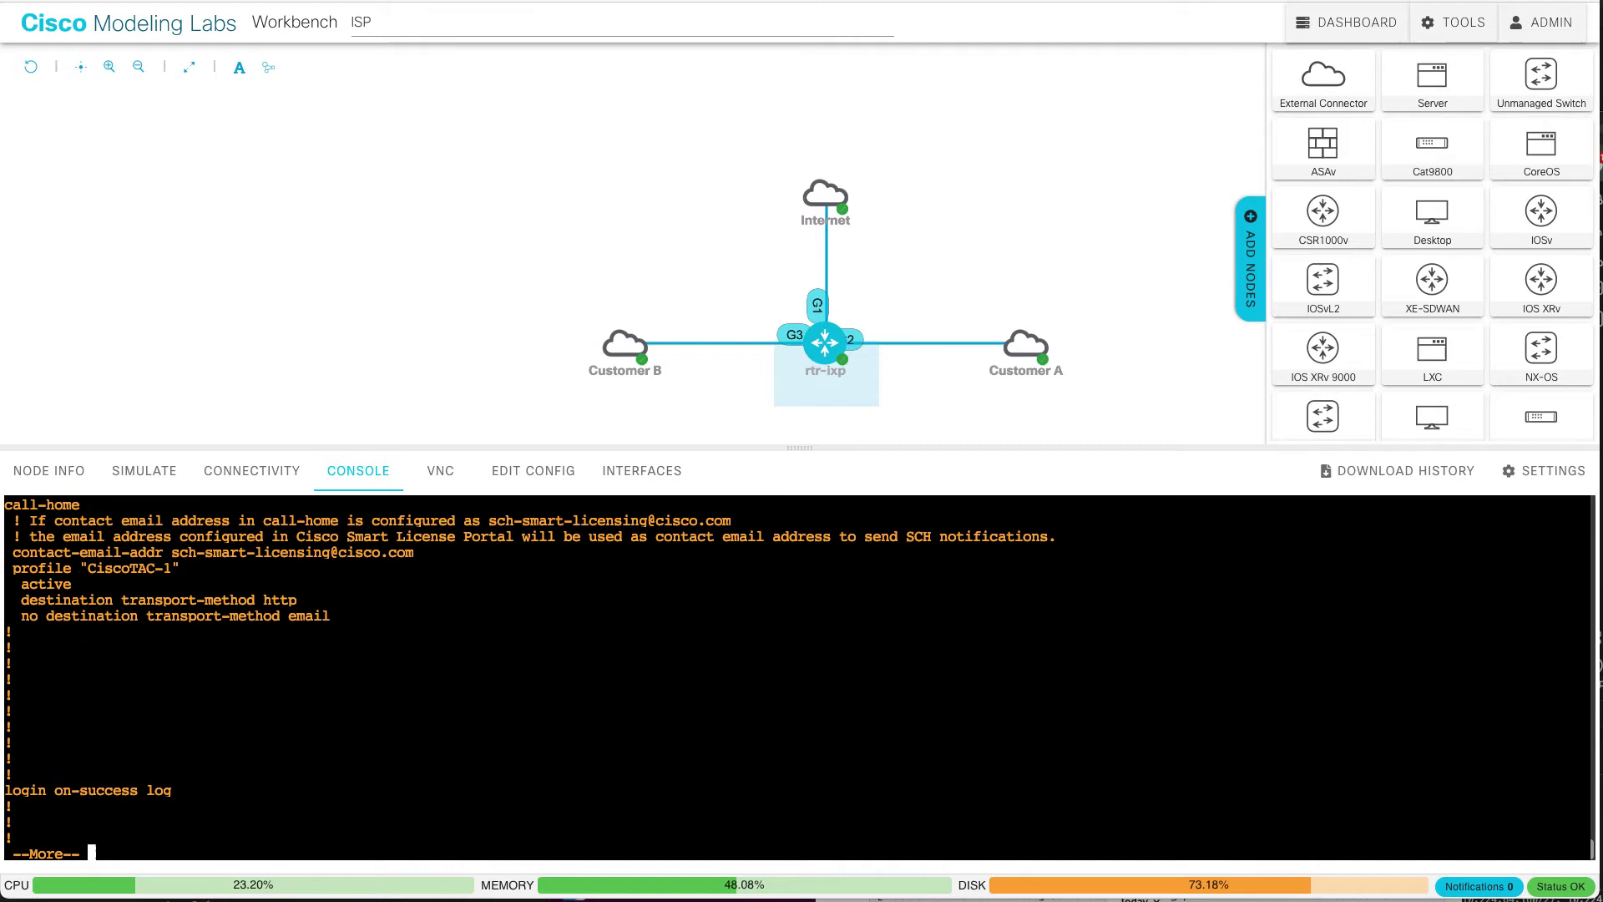
pyautogui.press('space')
pyautogui.press('space')
pyautogui.press('space')
pyautogui.press('space')
pyautogui.press('space')
pyautogui.press('space')
pyautogui.press('space')
pyautogui.press('space')
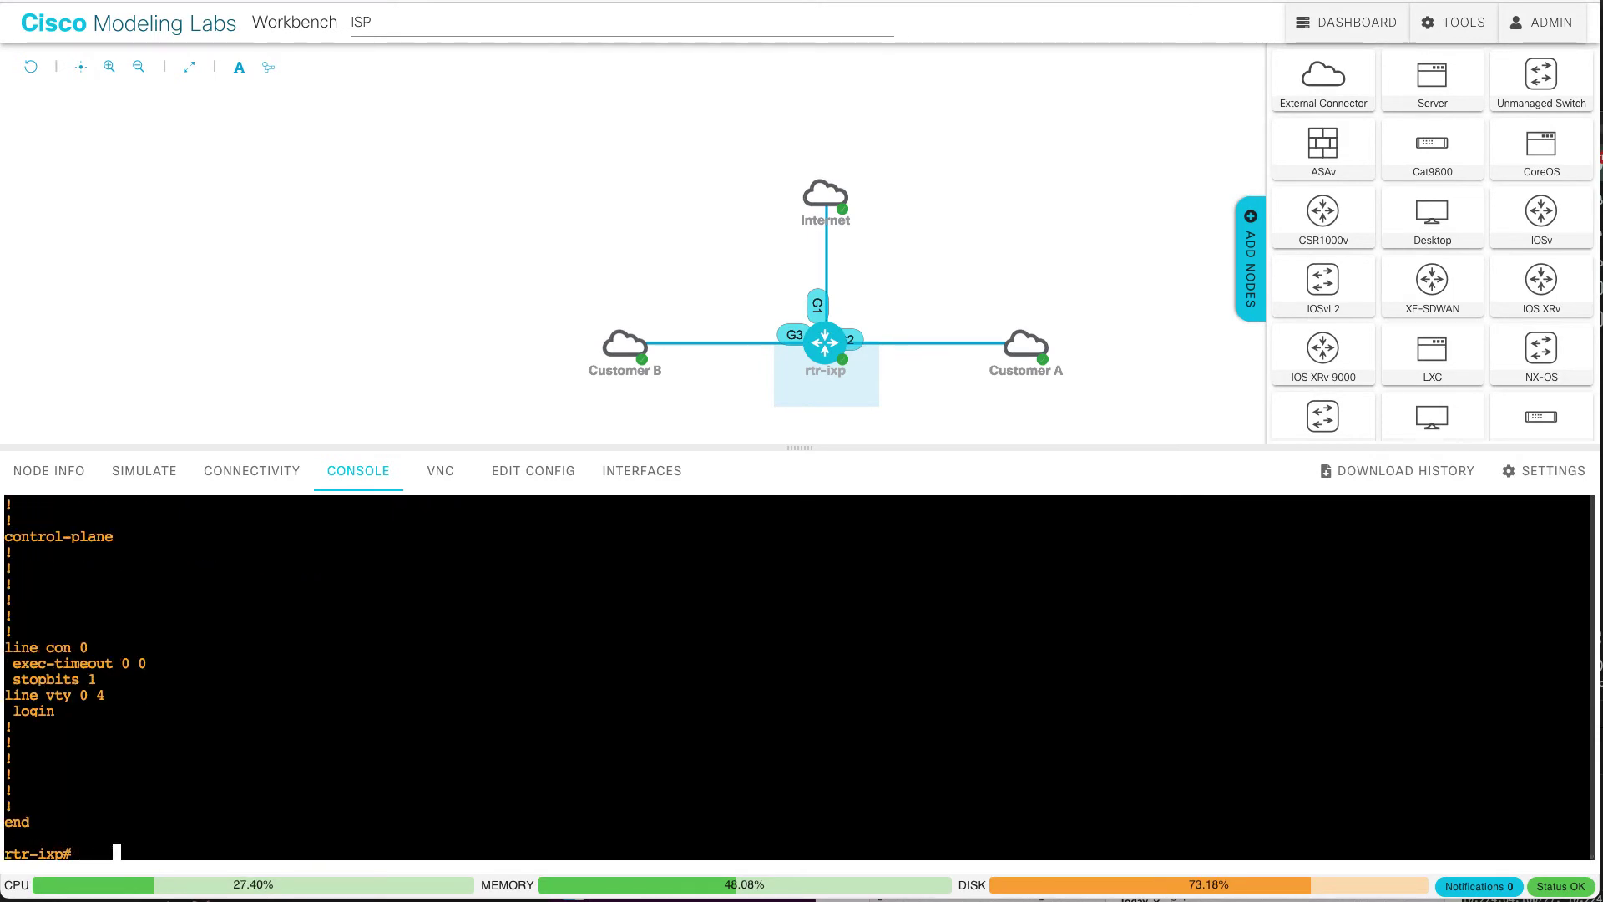
pyautogui.scroll(12, 395, 677)
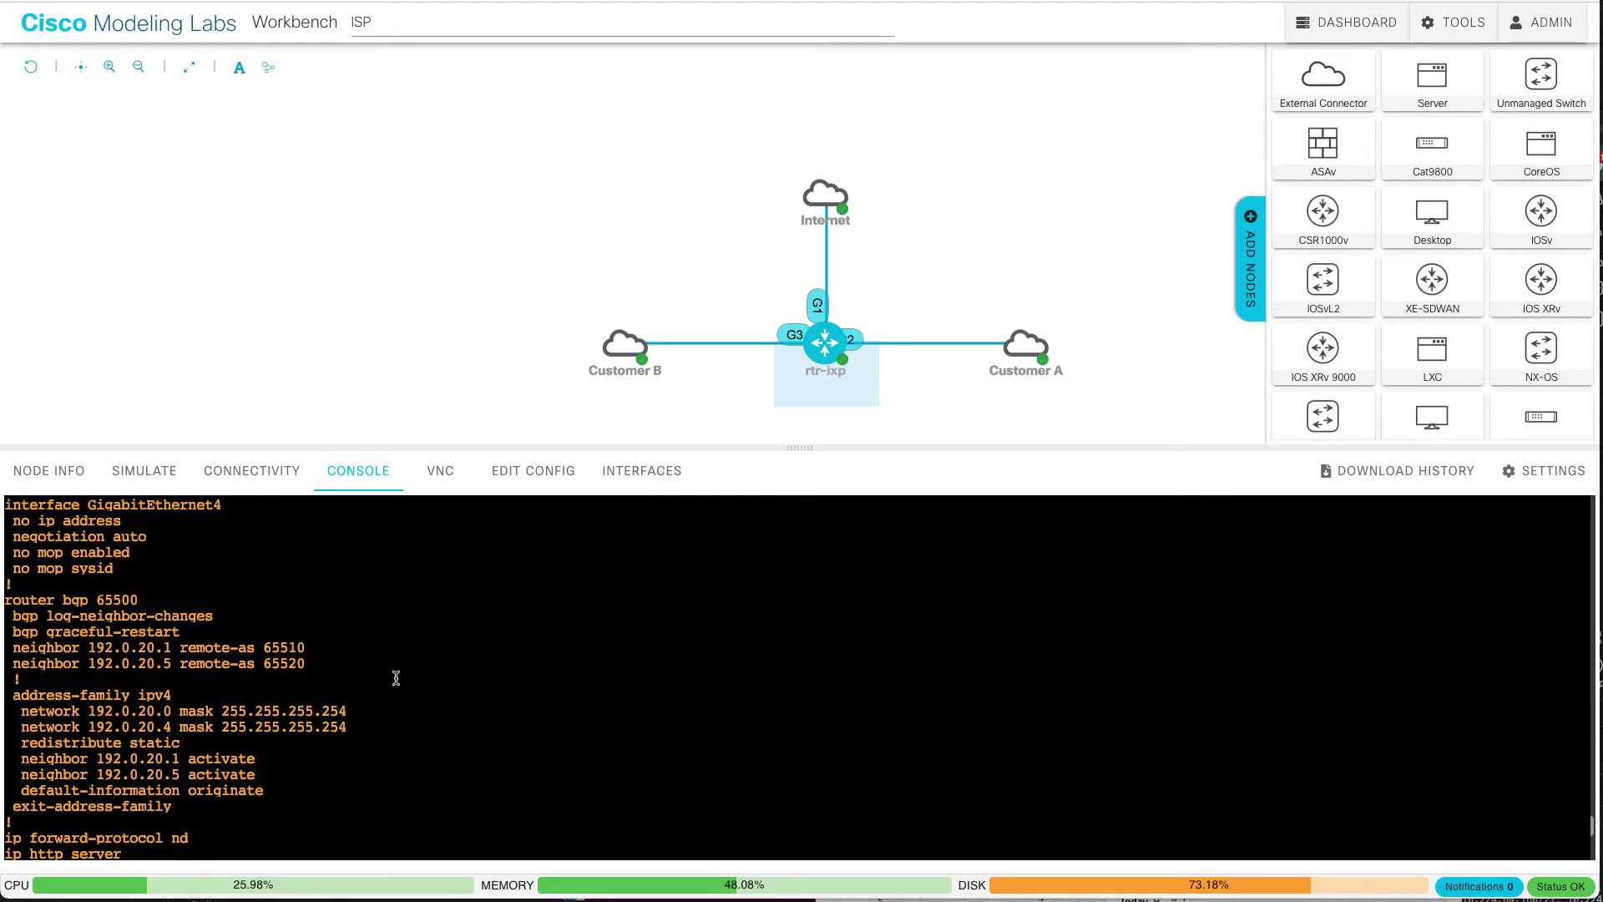
pyautogui.scroll(1, 396, 677)
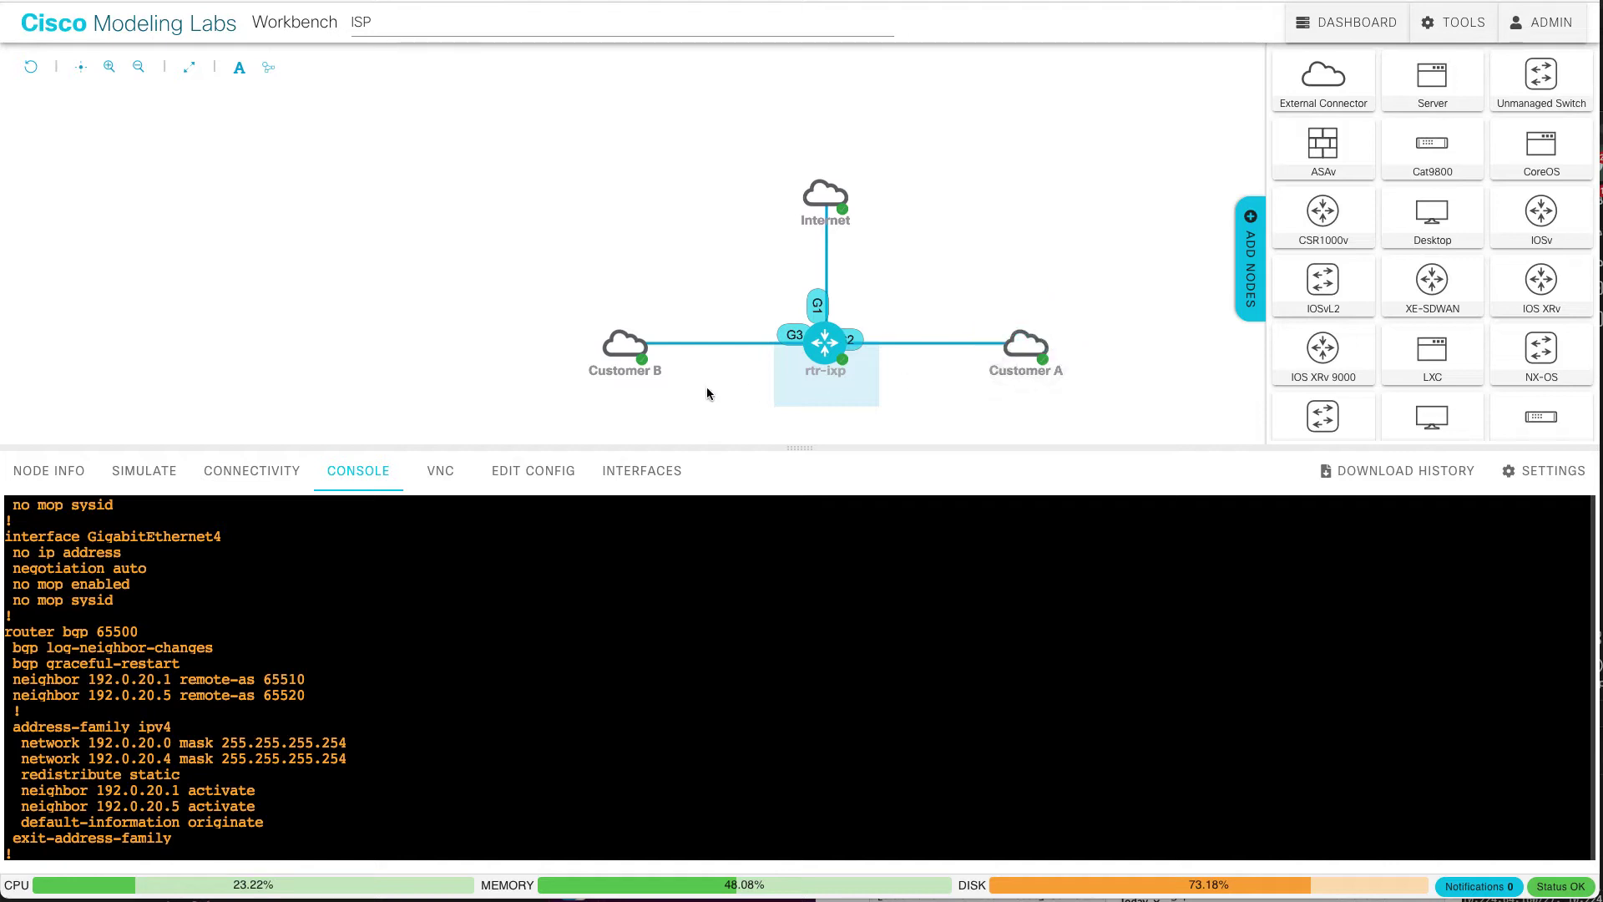
# Open the Customer A lab from the dashboard and confirm its Internet connector uses NAT
pyautogui.click(58, 21)
pyautogui.click(239, 239)
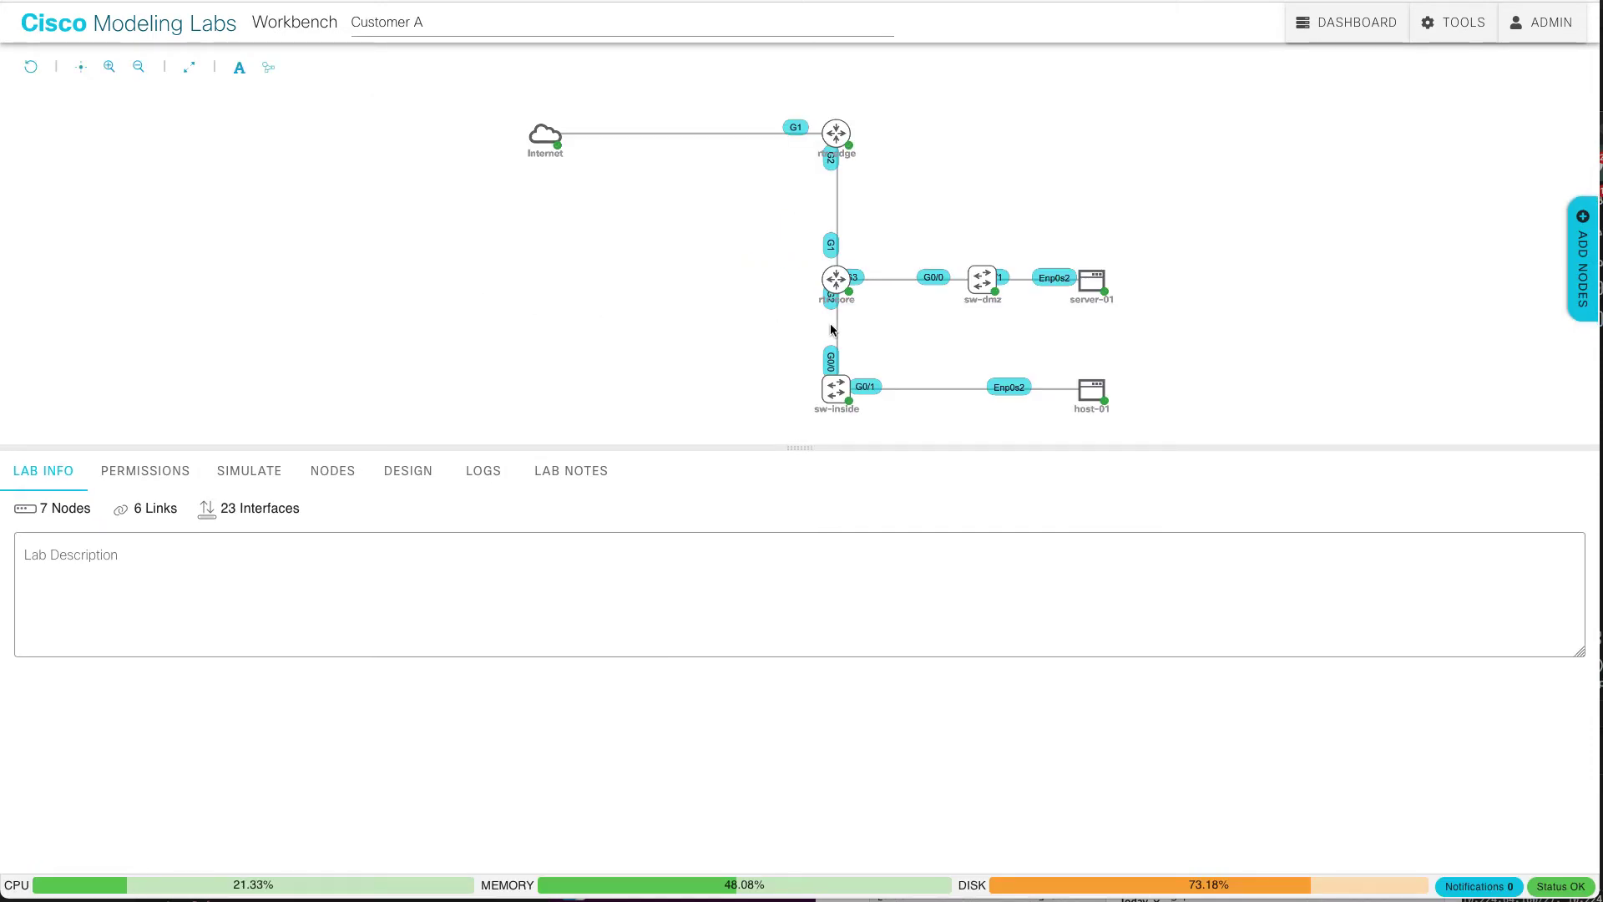
pyautogui.click(544, 136)
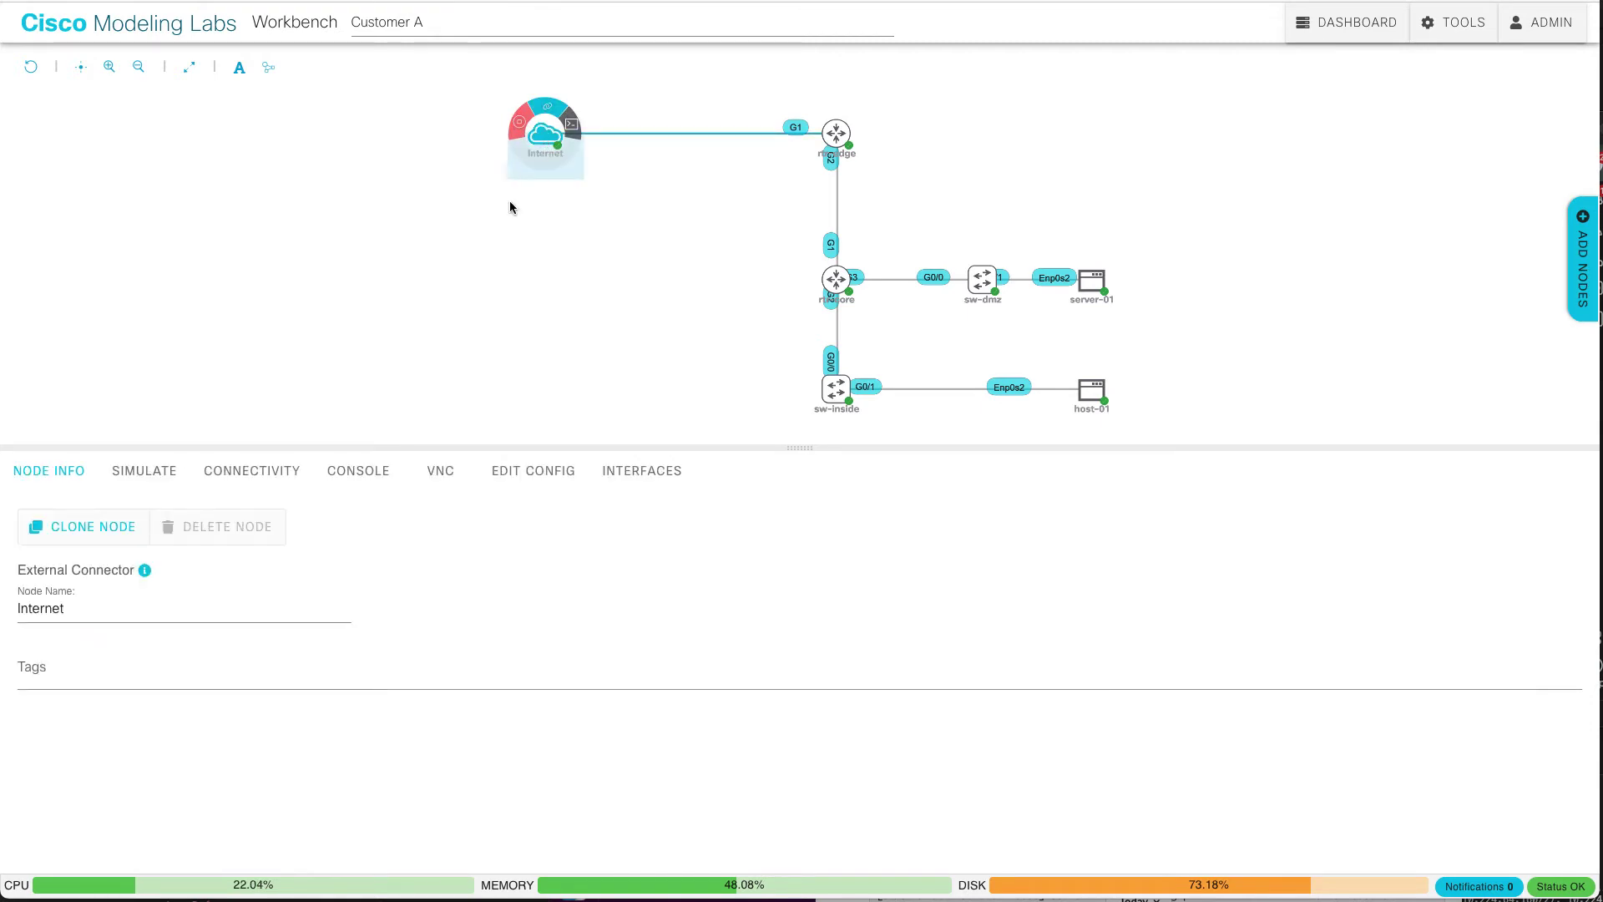
pyautogui.click(534, 467)
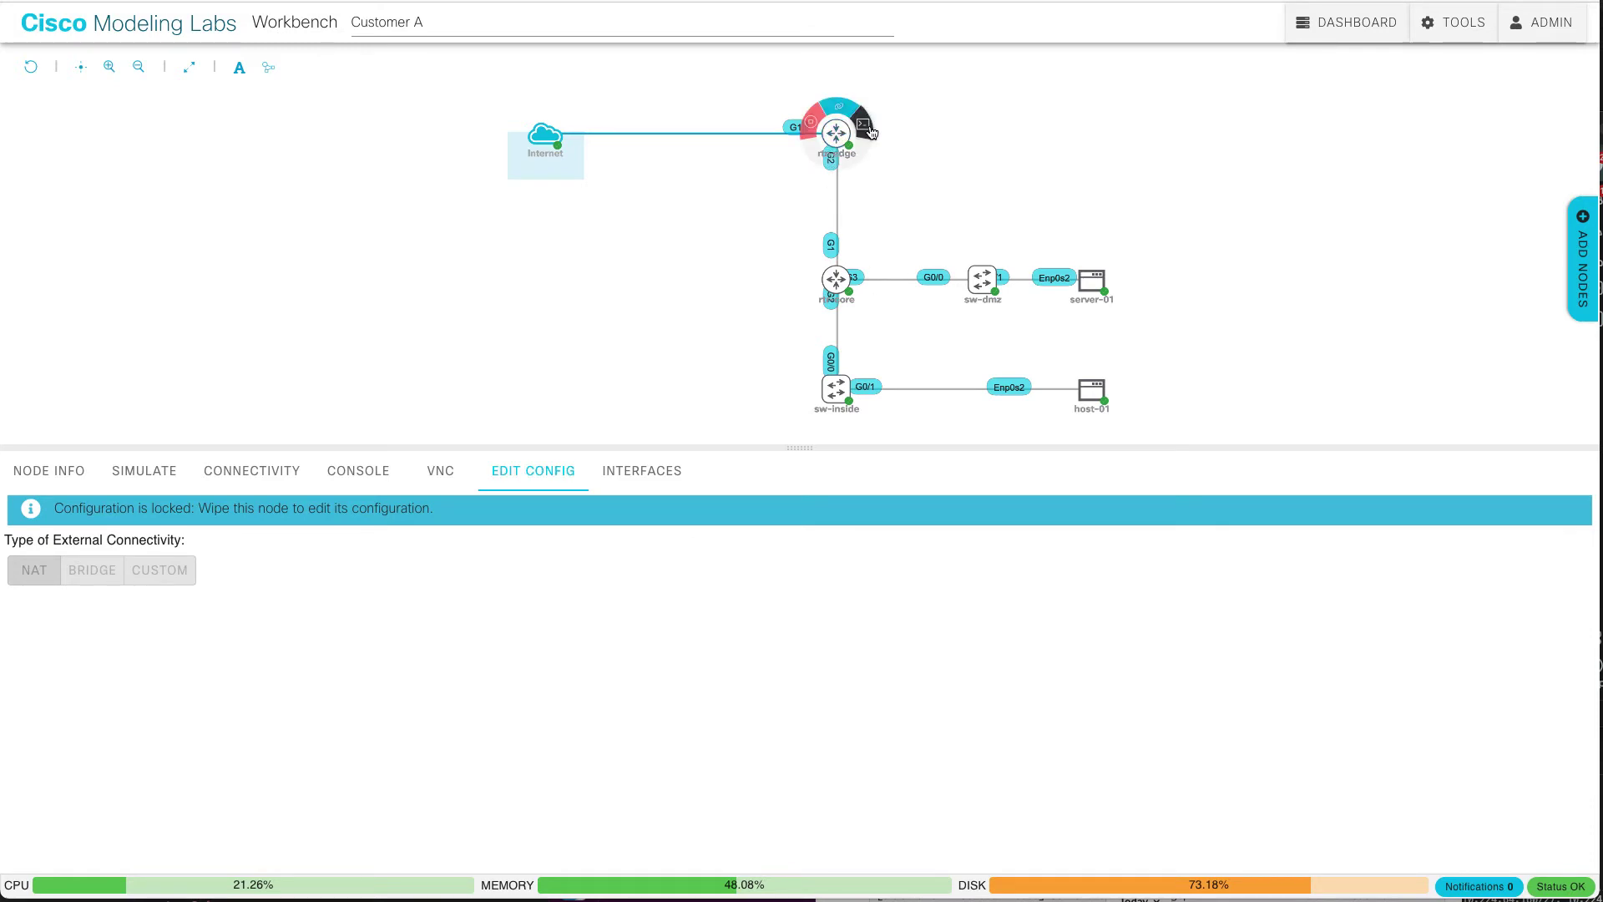
# On rtr-edge's console, show GigabitEthernet1's config with address 192.0.20.1
pyautogui.click(871, 132)
pyautogui.click(809, 704)
pyautogui.press('BackSpace')
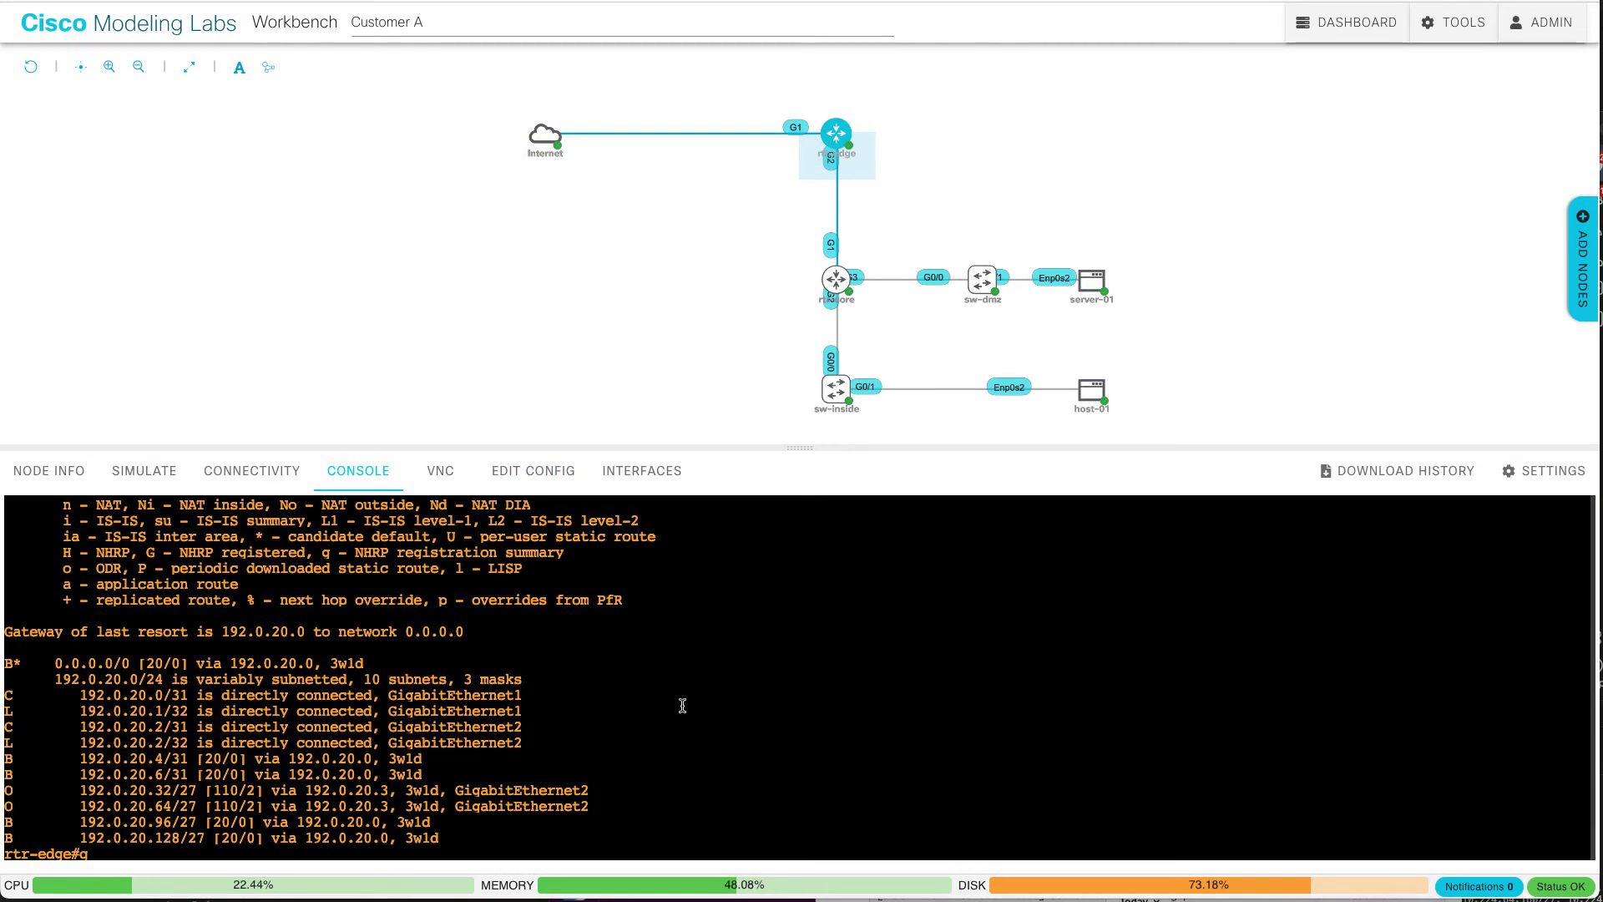
pyautogui.write('show run int gi1')
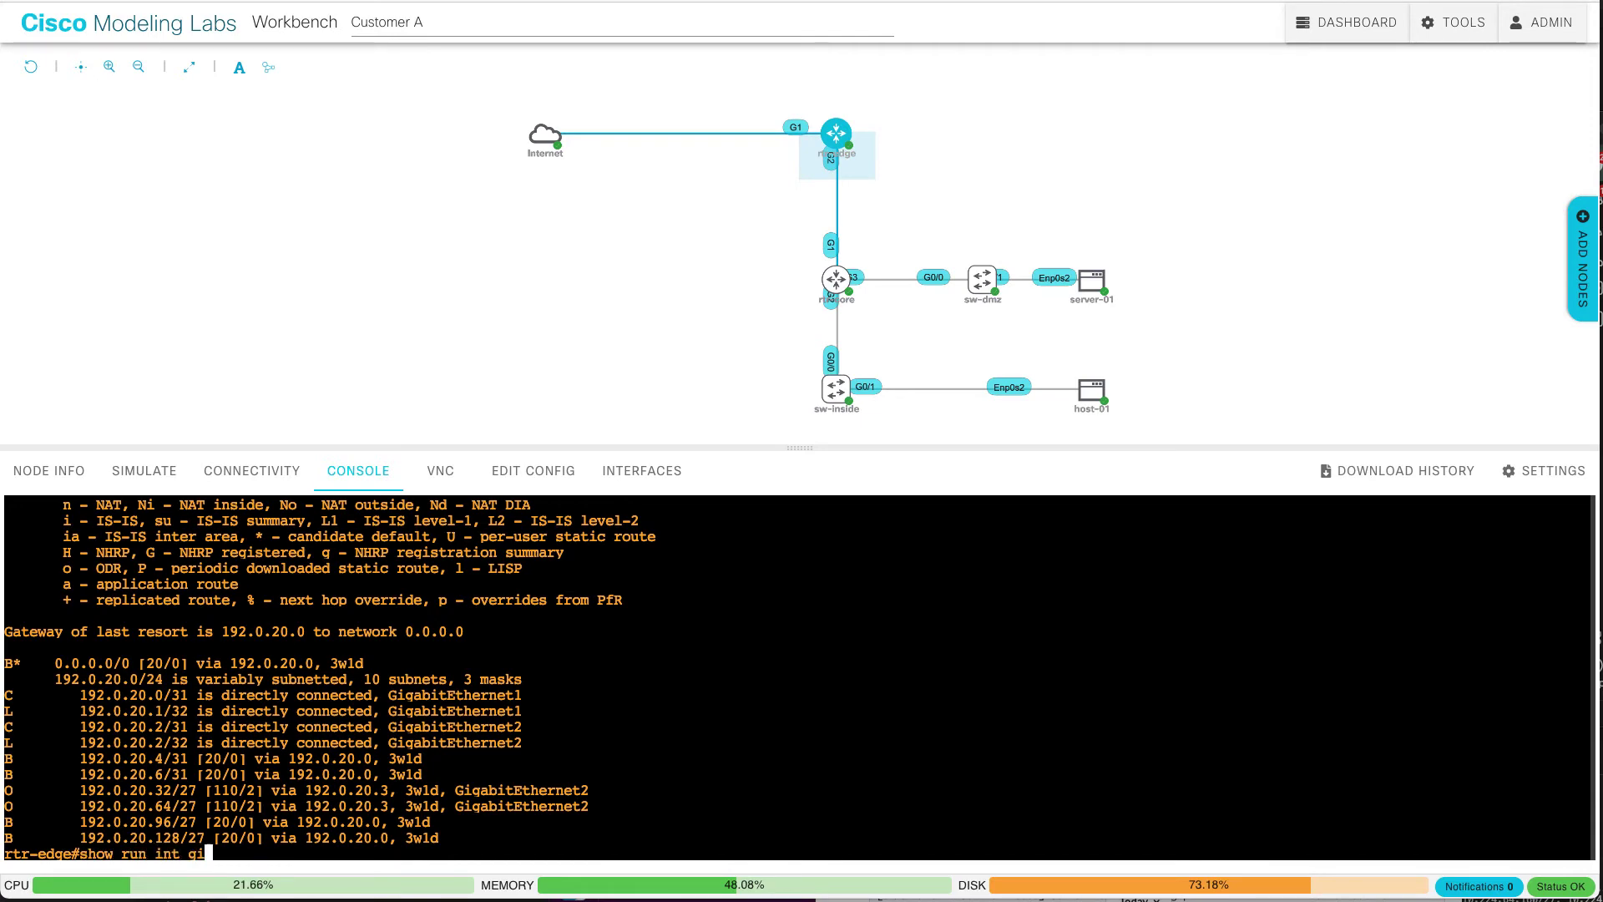
pyautogui.press('Return')
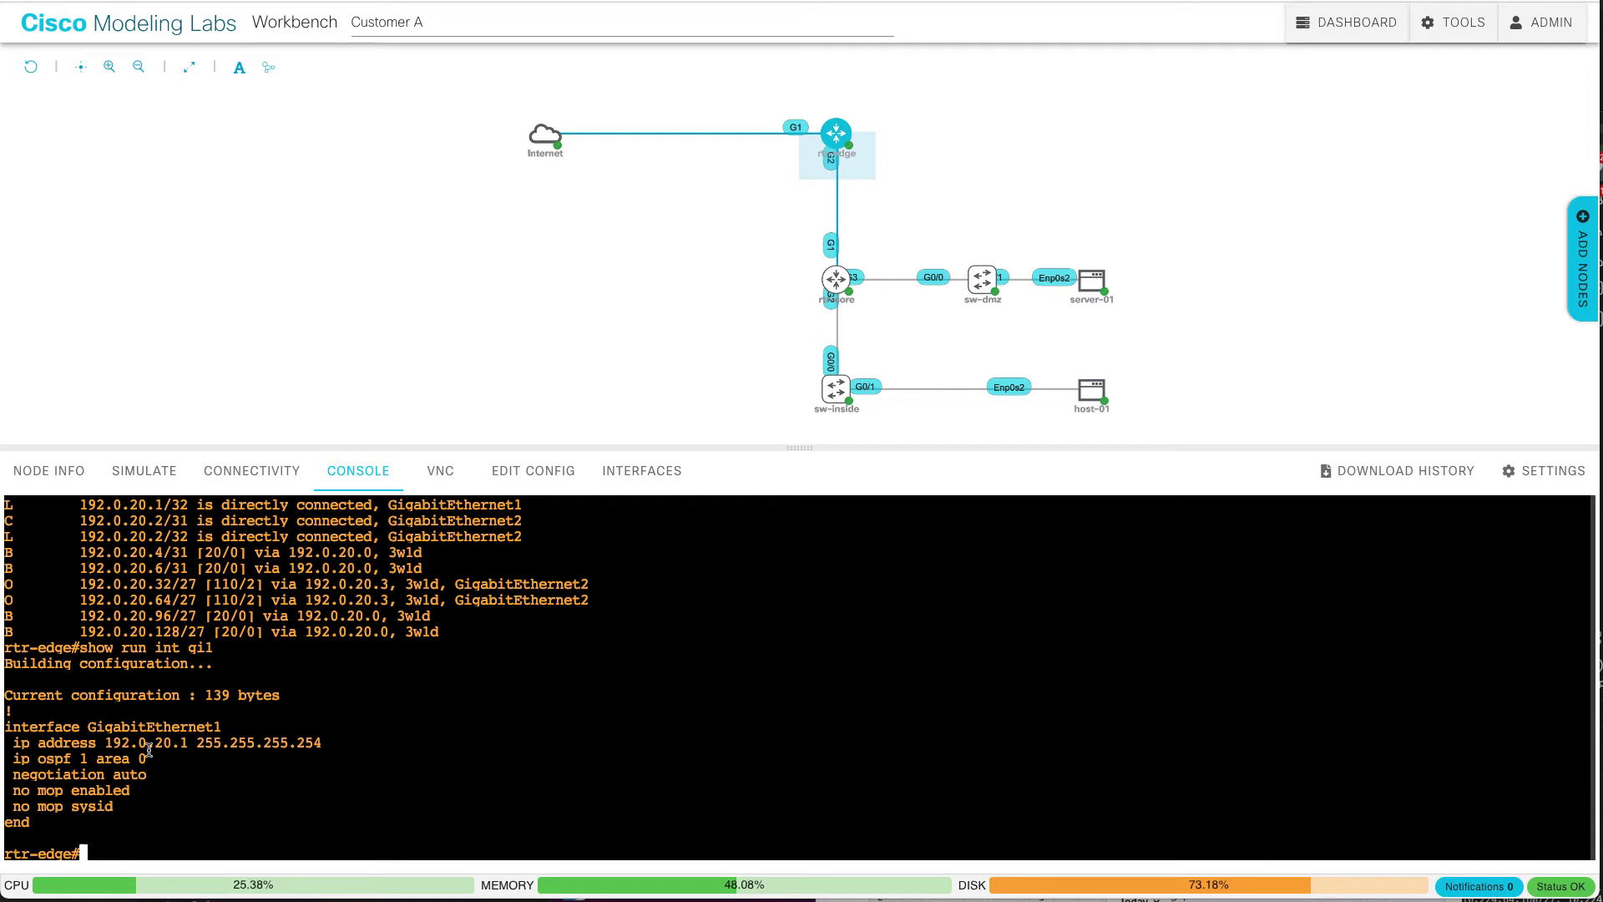
# Run 'show cdp nei' to confirm rtr-core is the only CDP neighbor
pyautogui.write('show cdp nei')
pyautogui.press('Return')
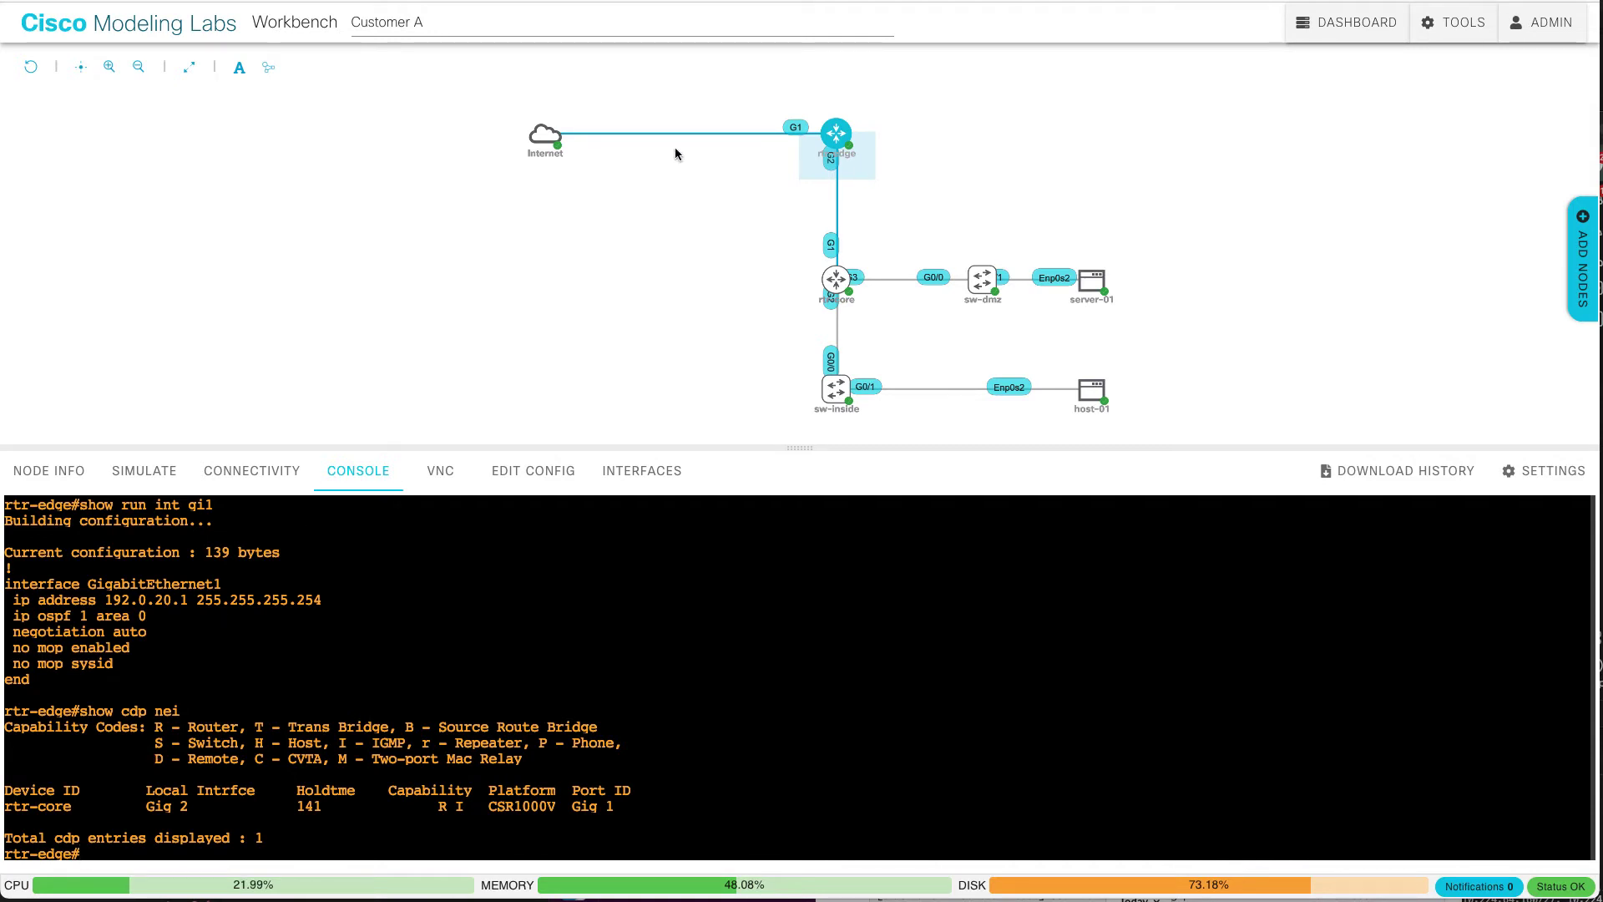
pyautogui.moveTo(535, 150)
# Open the Customer B lab and check its Internet connector's connectivity type
pyautogui.click(127, 32)
pyautogui.click(641, 188)
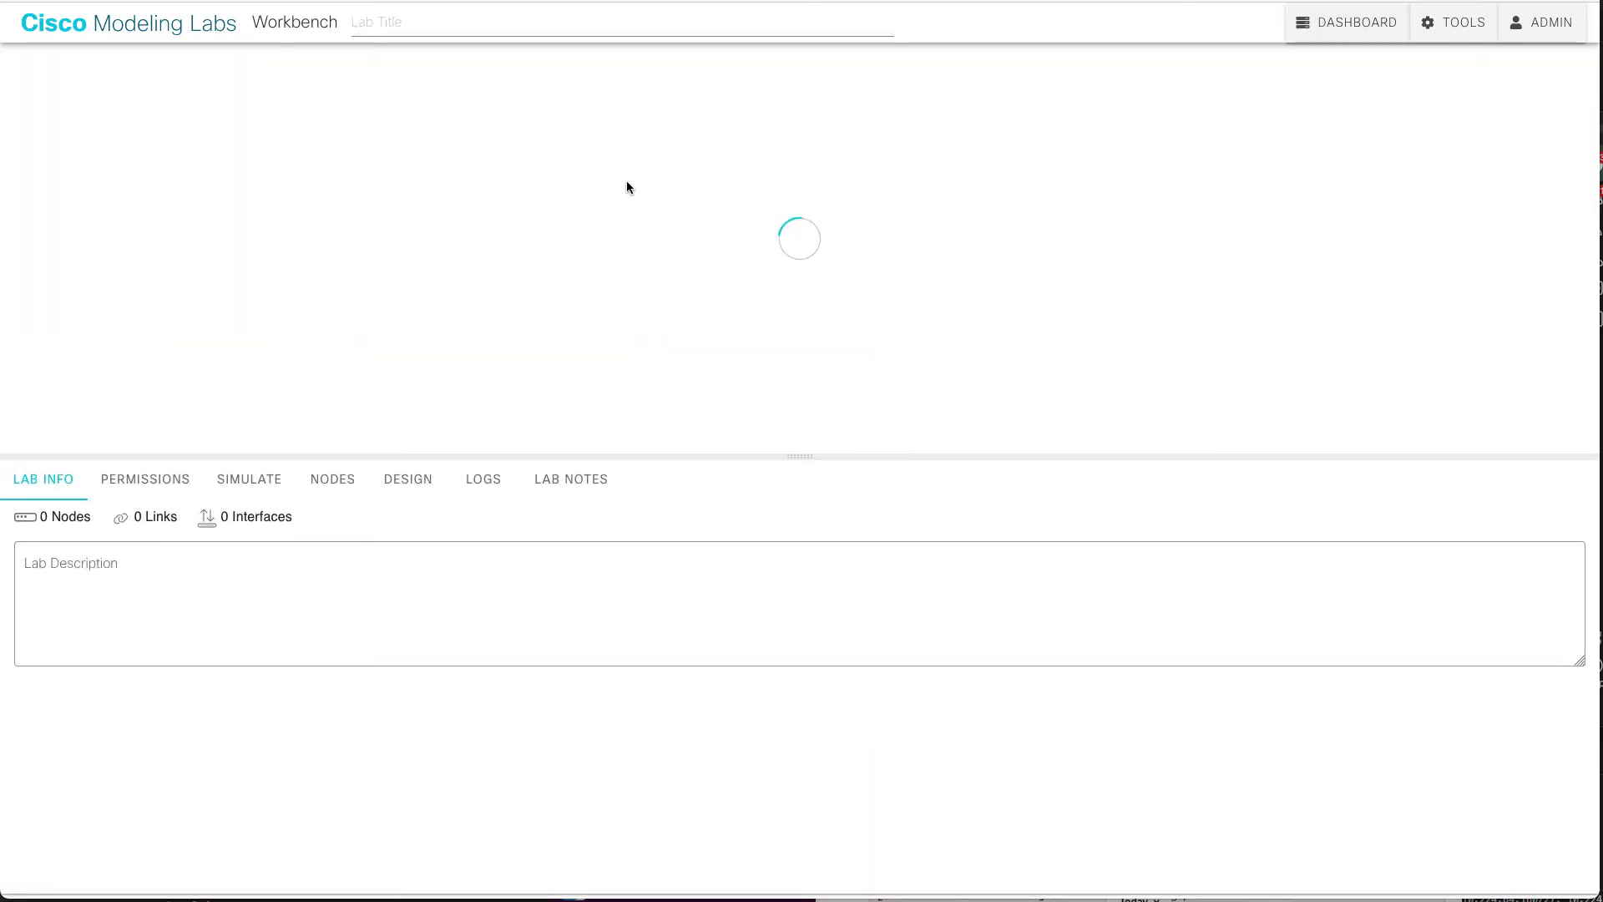
pyautogui.moveTo(837, 134)
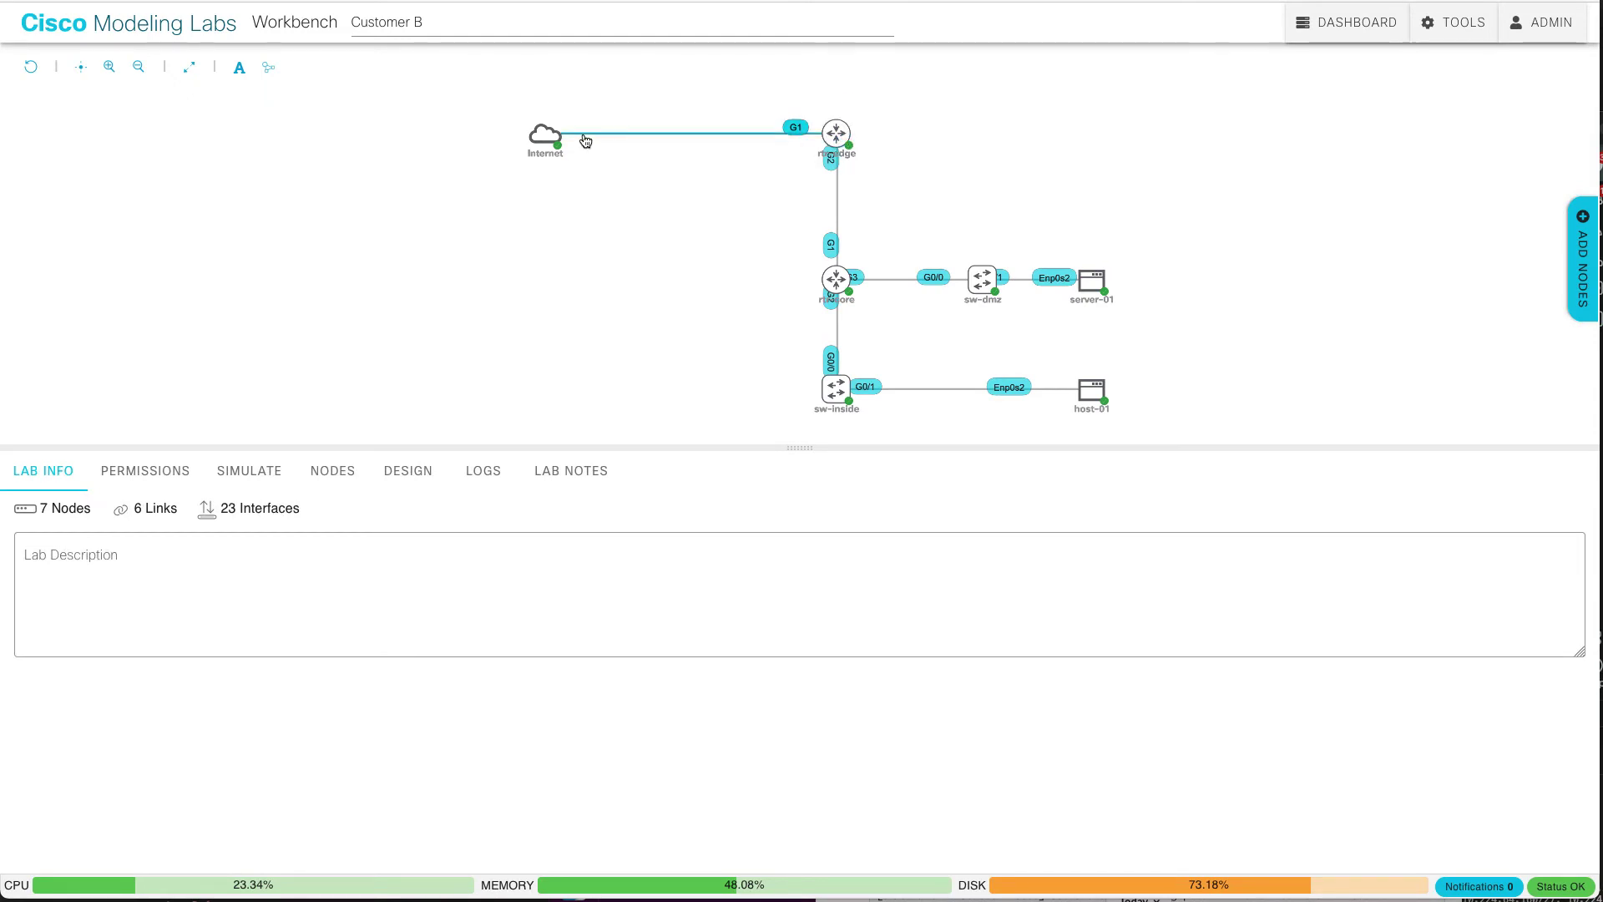
pyautogui.click(546, 136)
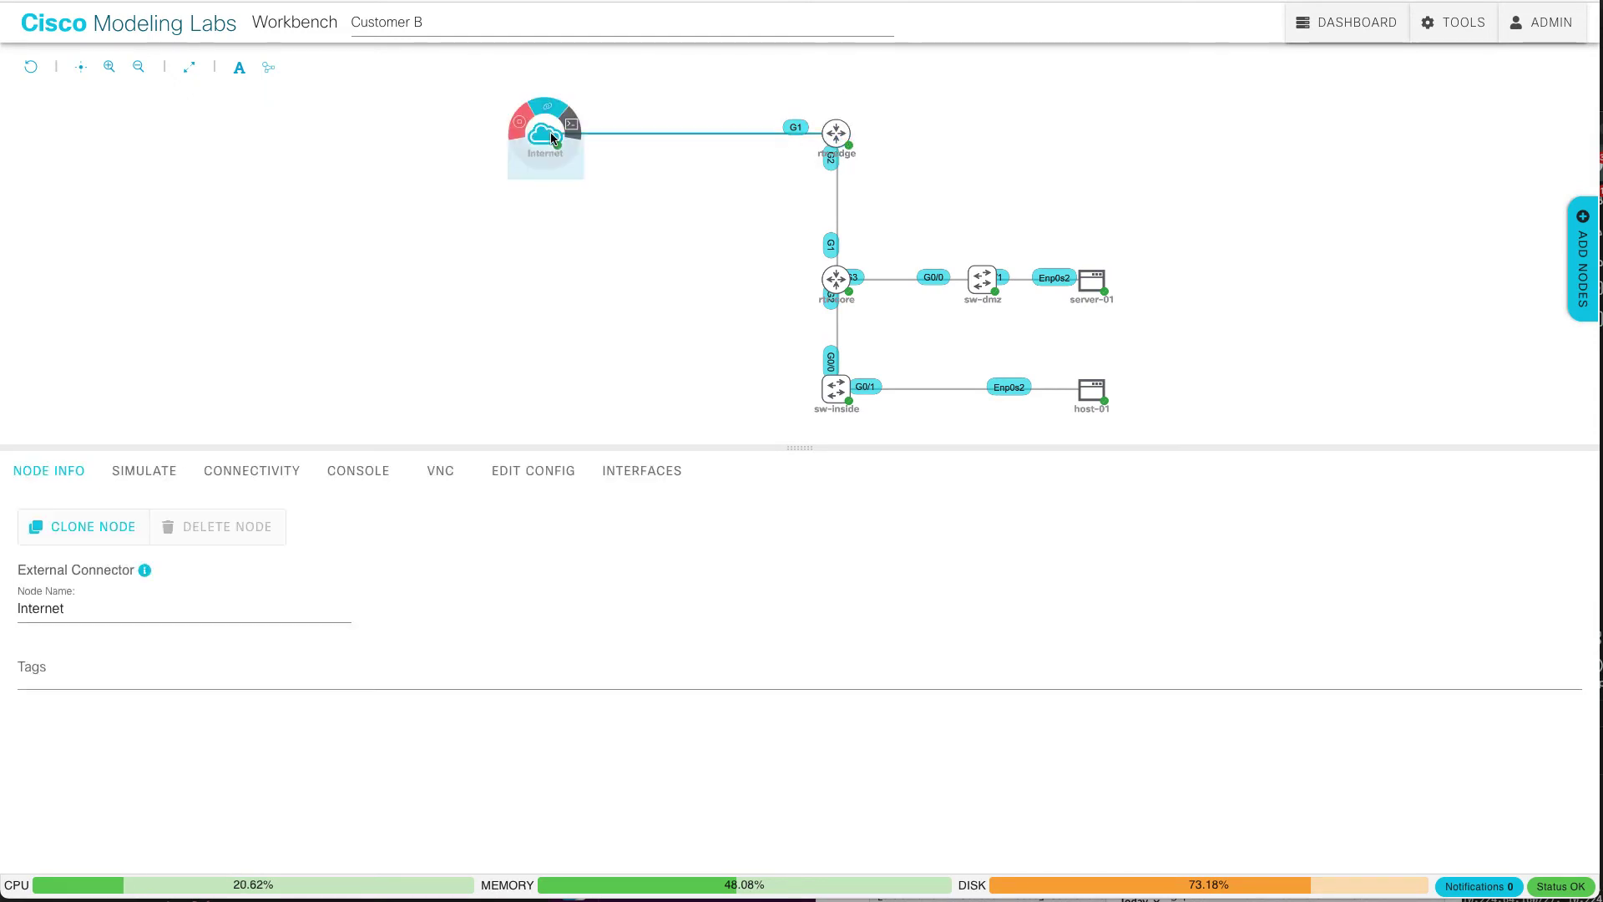
pyautogui.click(525, 470)
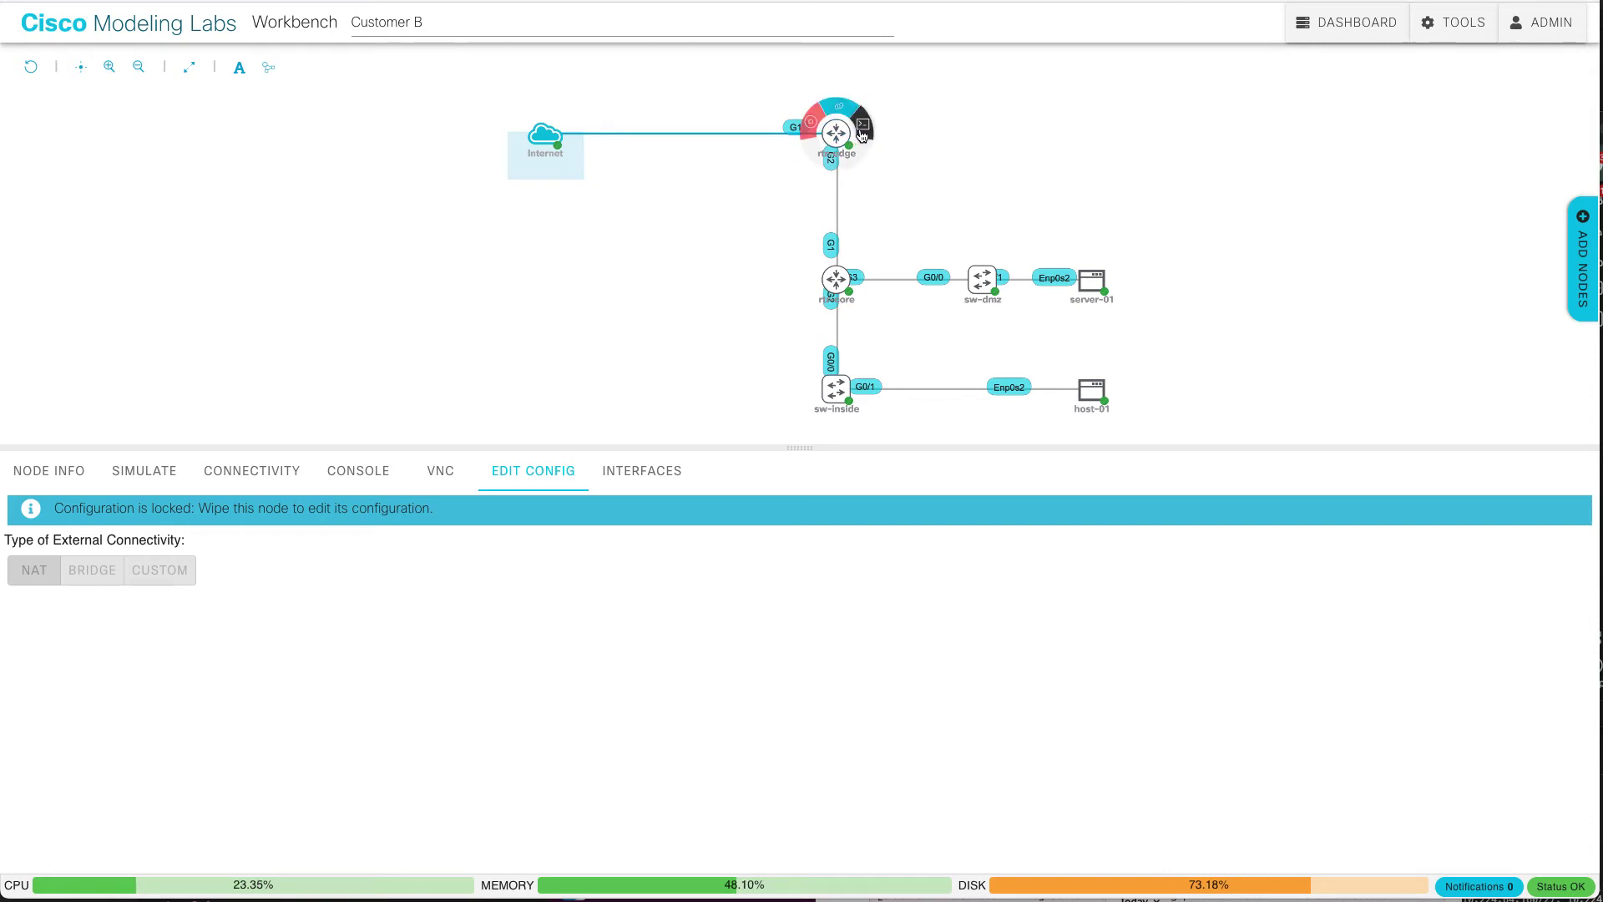
# On Customer B's rtr-edge console, show GigabitEthernet1's config at 192.0.20.5
pyautogui.click(861, 128)
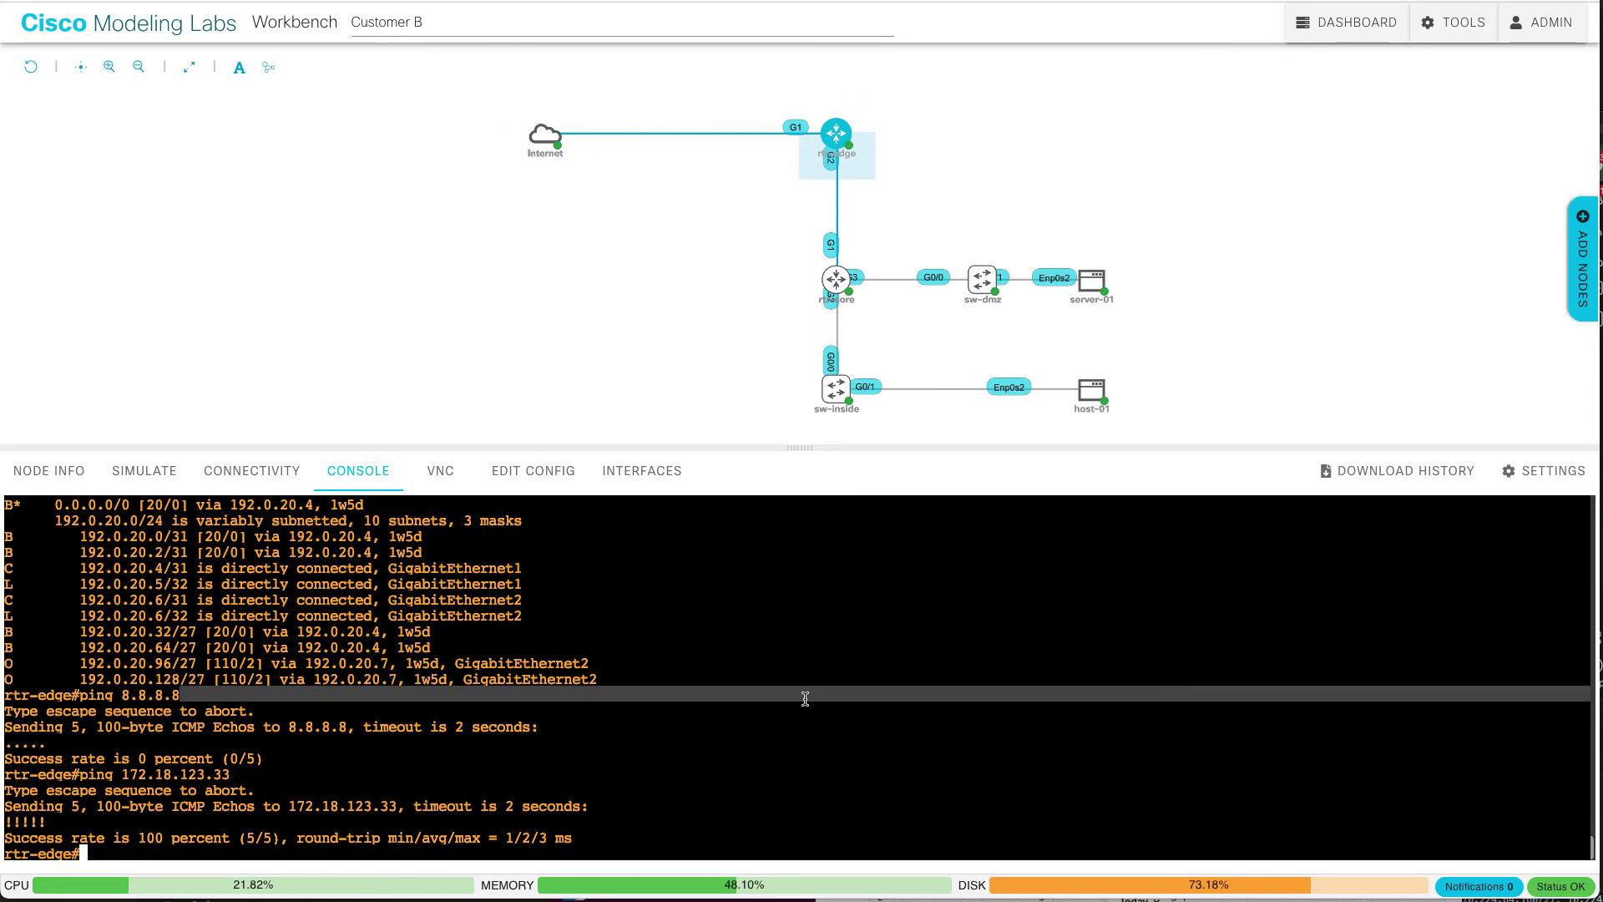
pyautogui.press('Return')
pyautogui.press('Return')
pyautogui.press('Return')
pyautogui.write('show run int gi1')
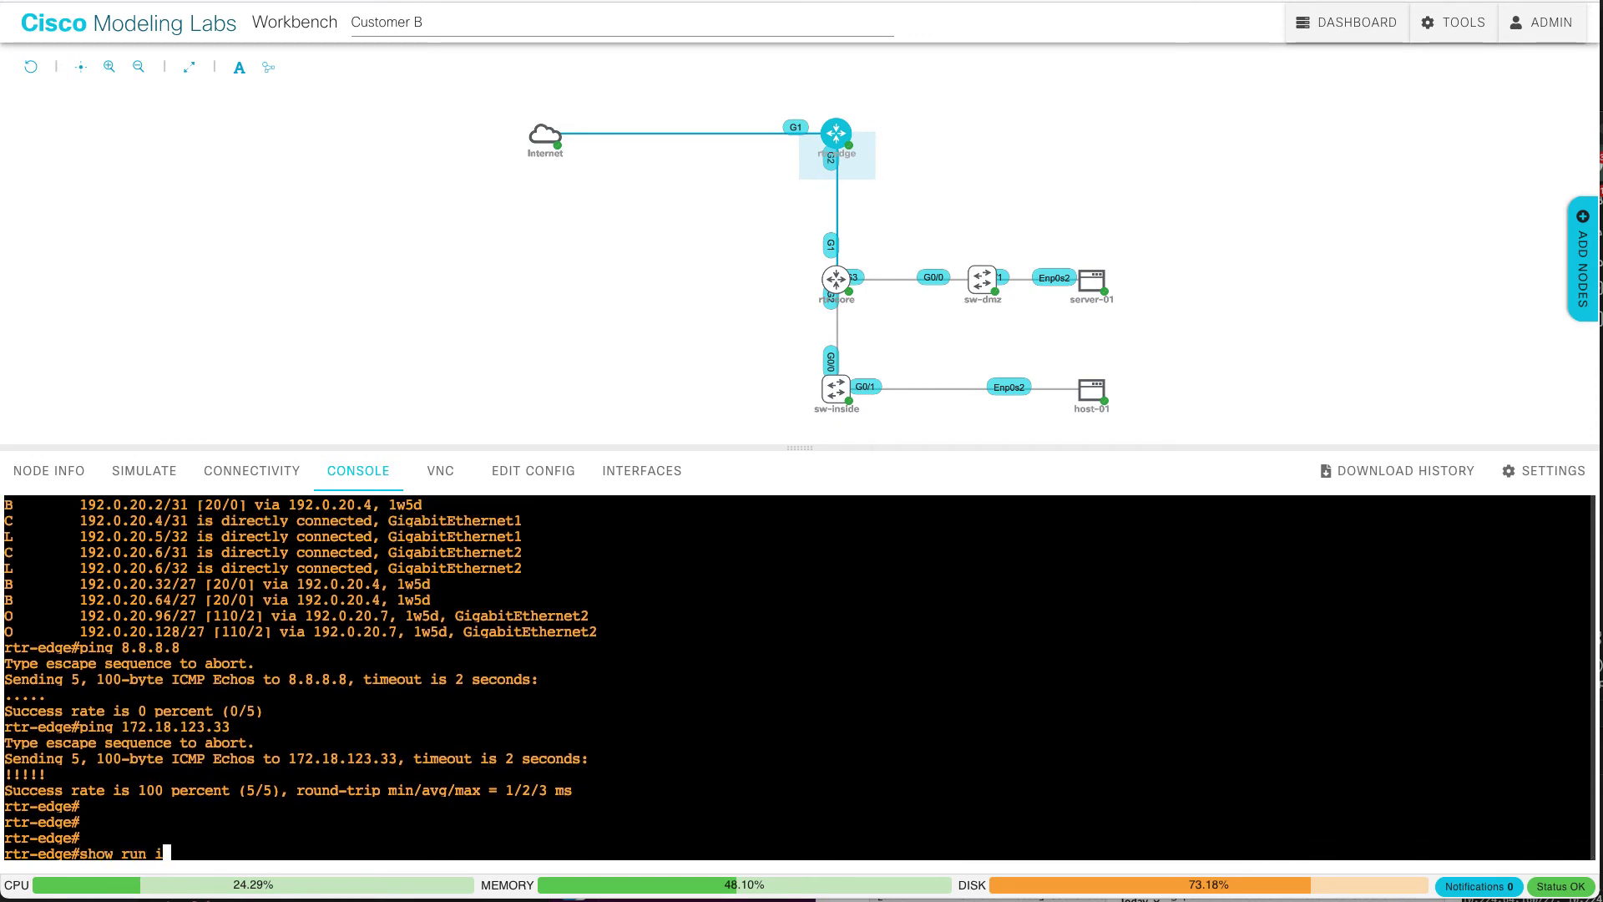
pyautogui.press('Return')
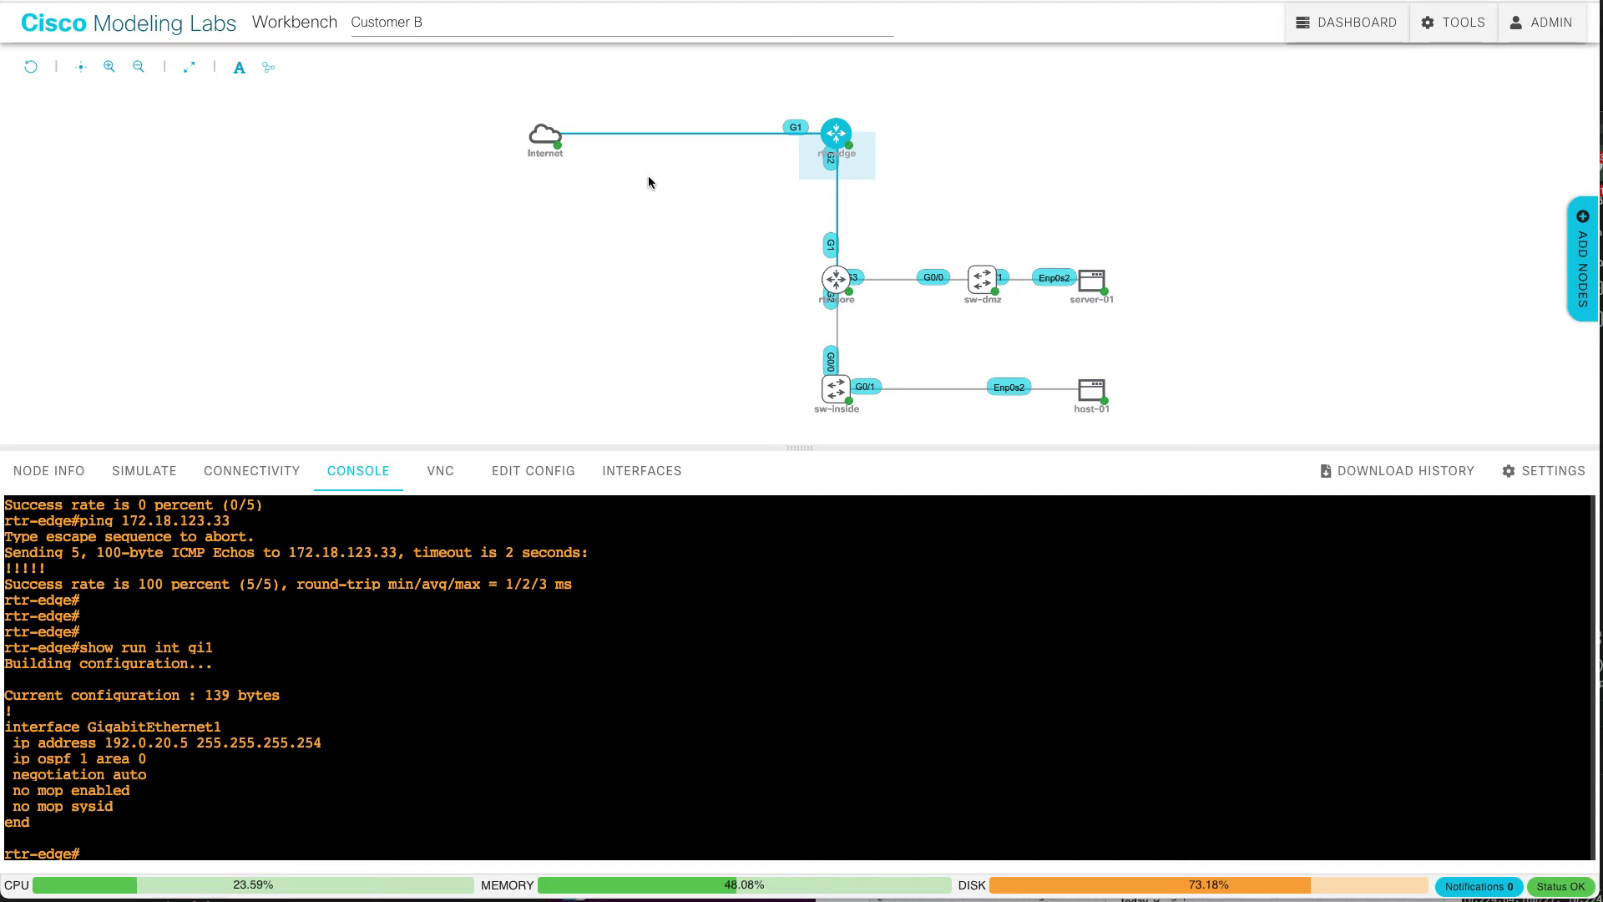
# Place ext-conn-0 below Internet and set it to CUSTOM connectivity on bridge0
pyautogui.click(1580, 275)
pyautogui.moveTo(1326, 93); pyautogui.dragTo(546, 219)
pyautogui.click(544, 219)
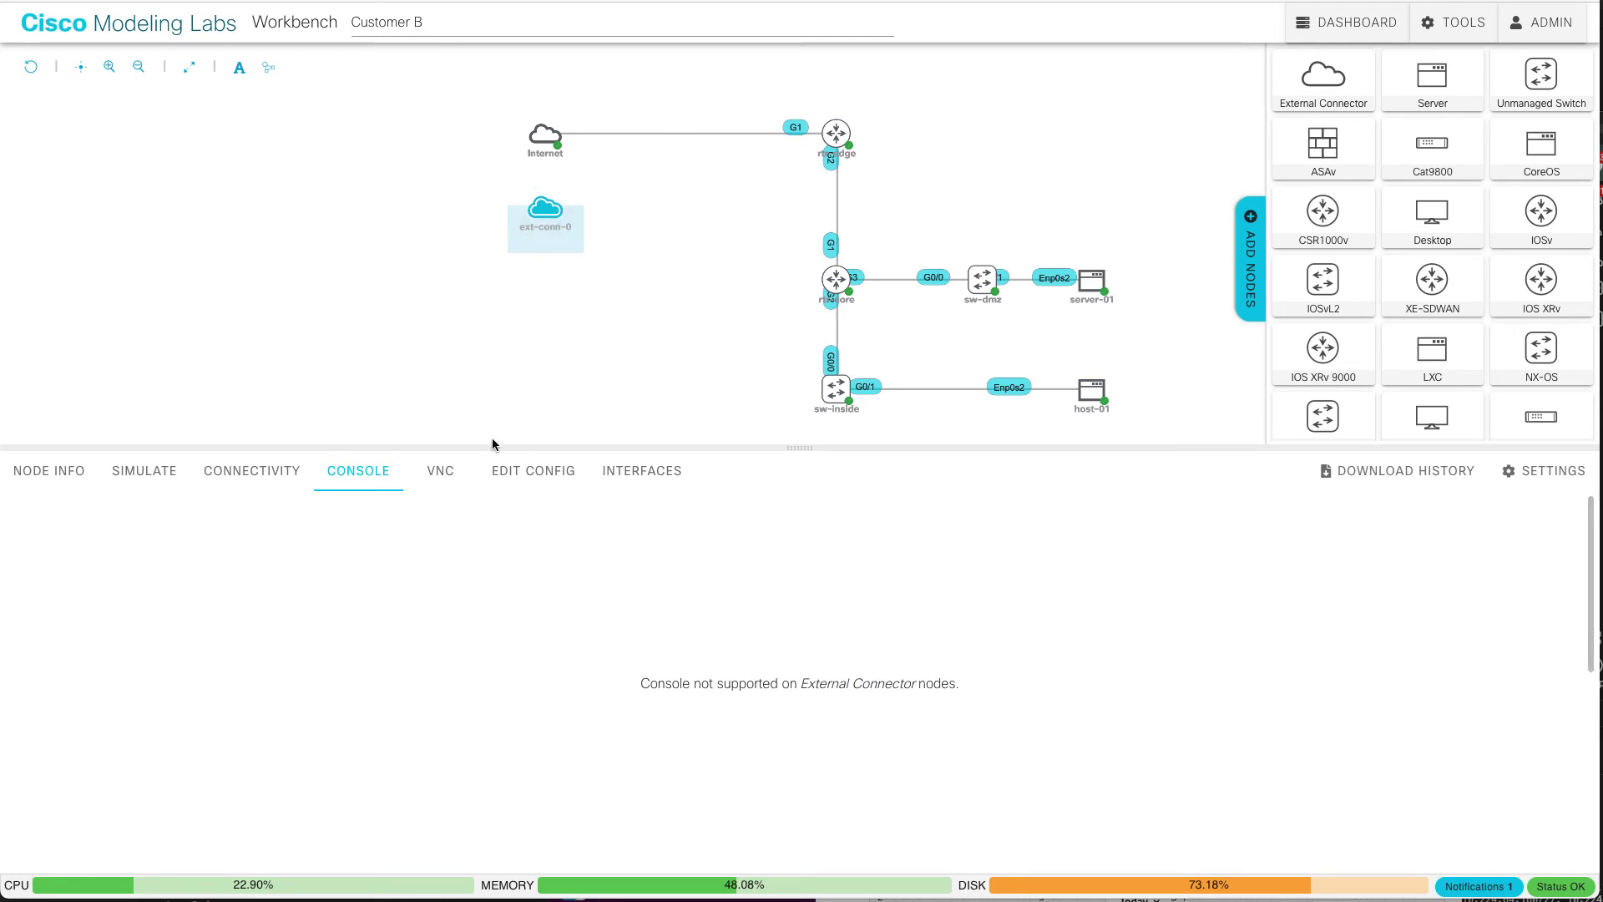
pyautogui.click(532, 471)
pyautogui.click(161, 539)
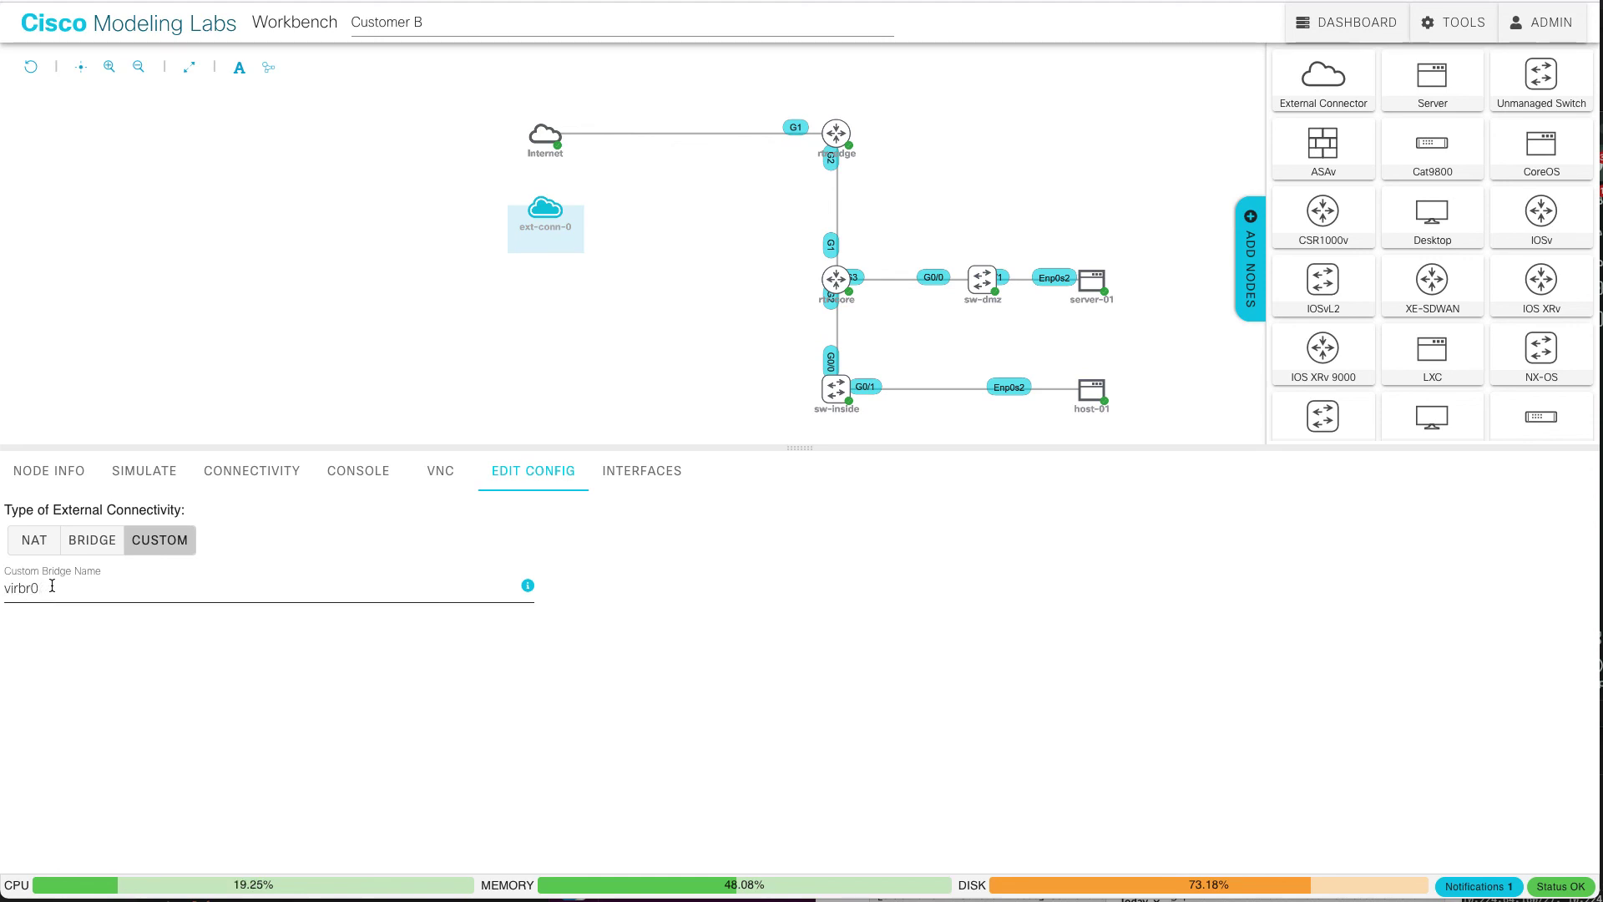
pyautogui.click(93, 541)
pyautogui.click(152, 541)
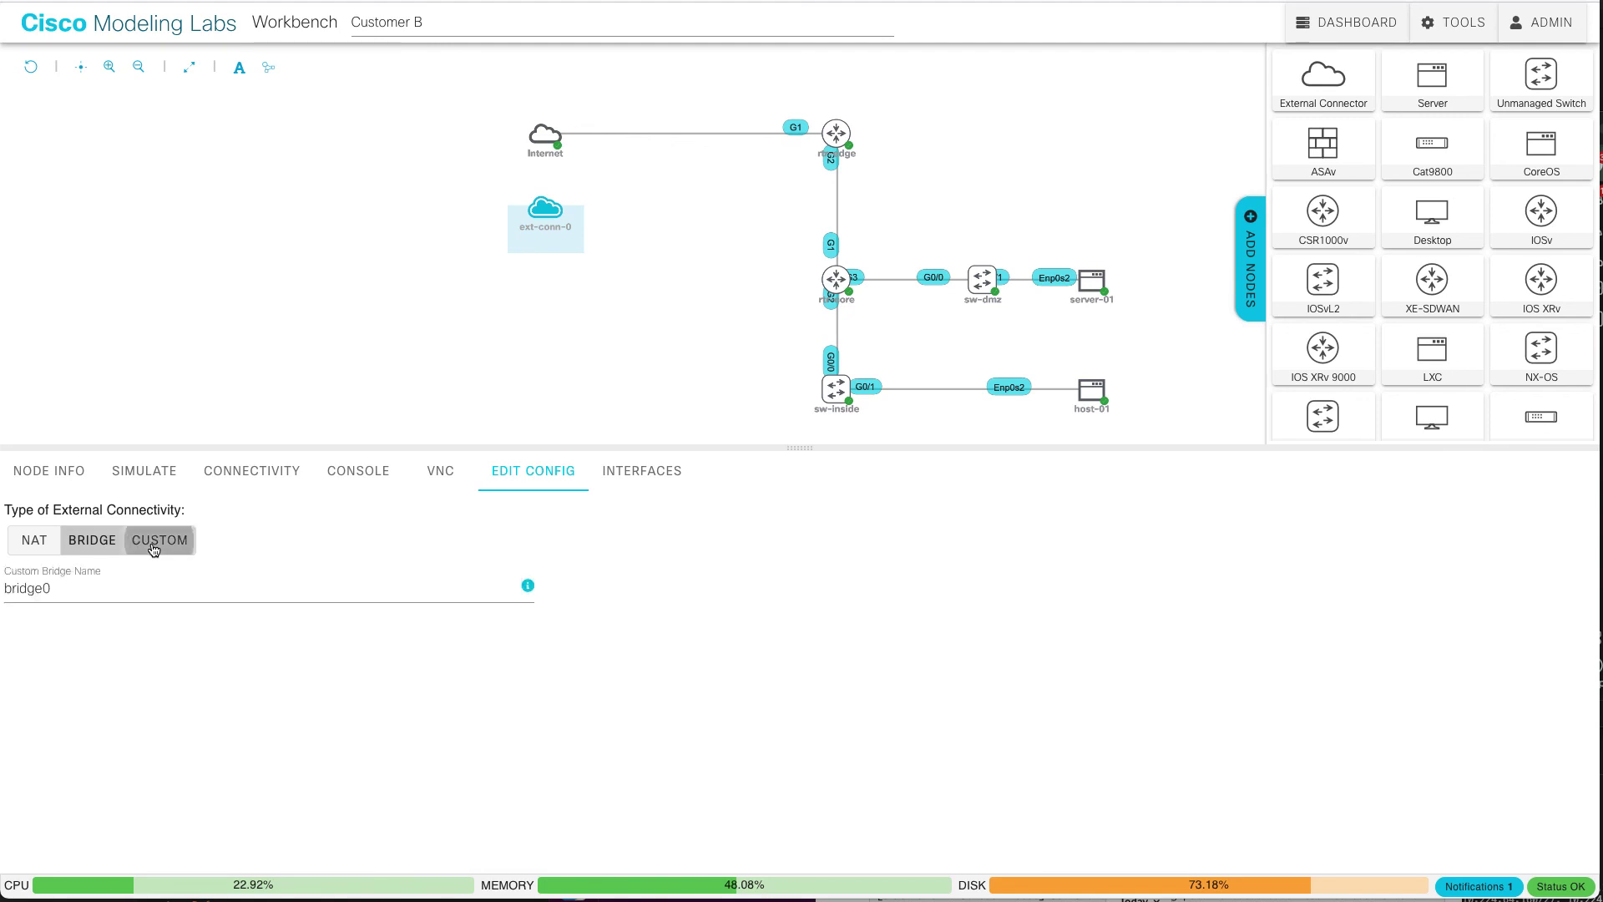